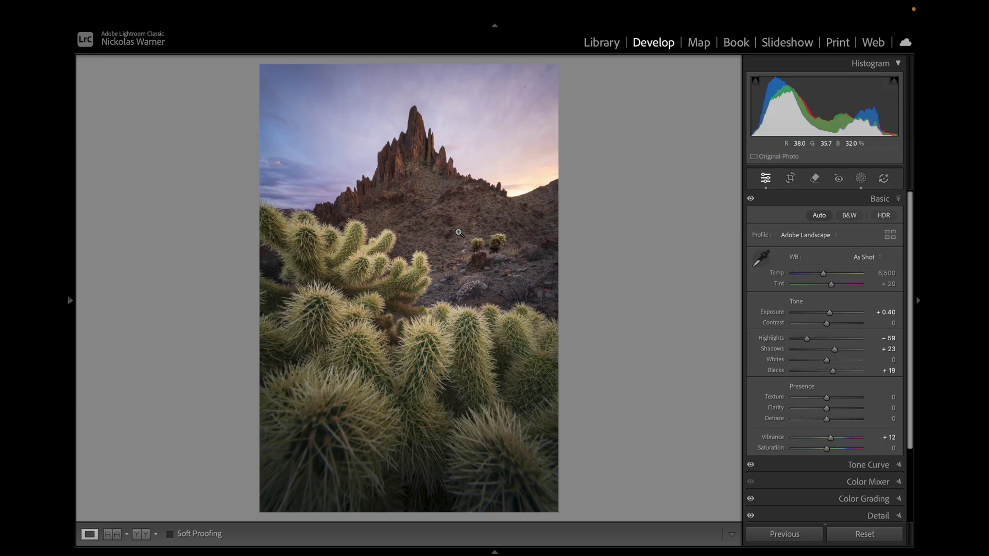
left_click(860, 178)
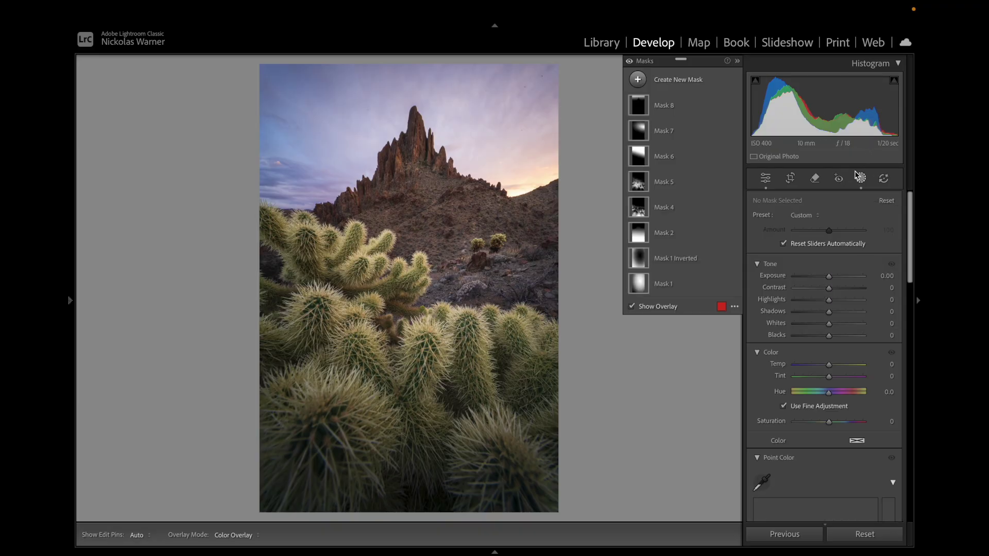
left_click(677, 288)
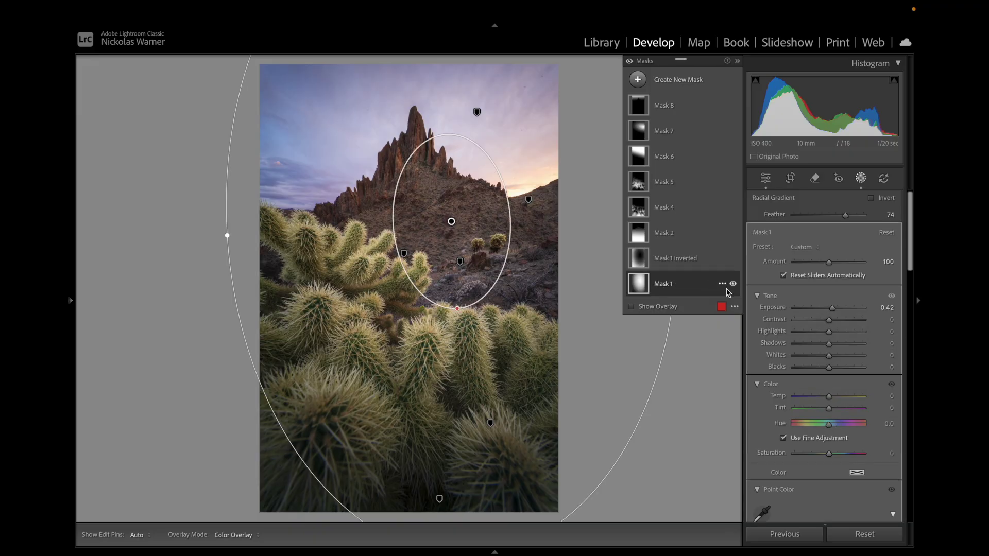
left_click(733, 284)
left_click(733, 283)
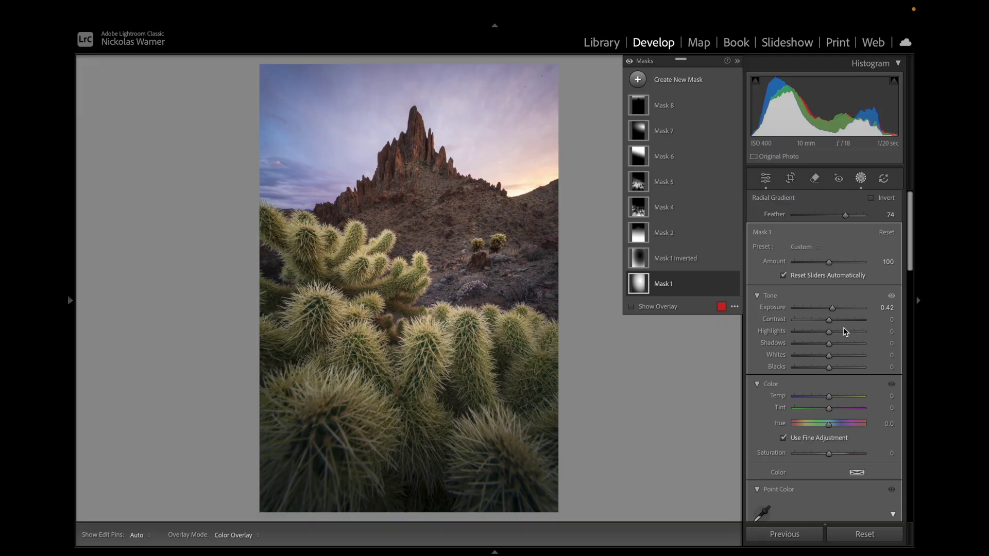
left_click(693, 258)
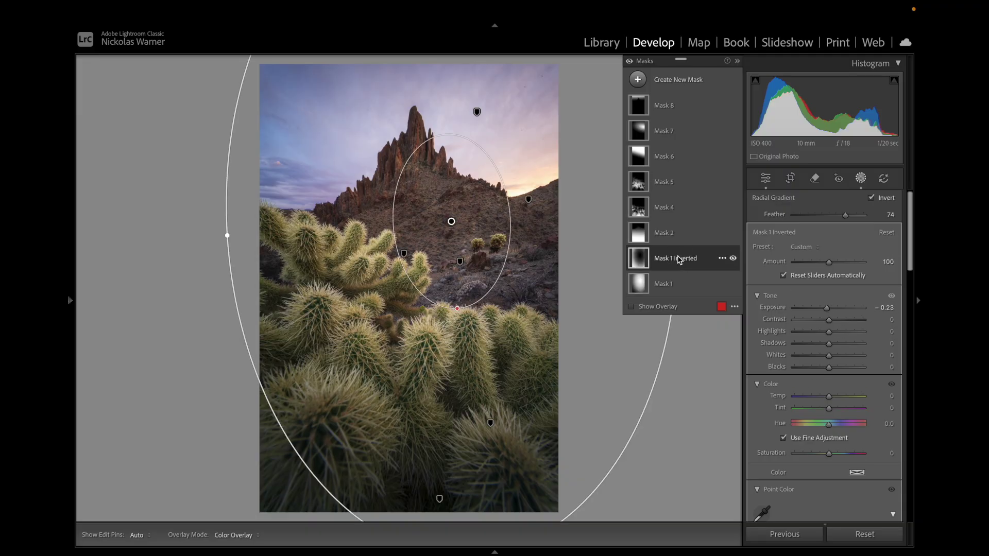
left_click(733, 259)
left_click(733, 259)
left_click(733, 259)
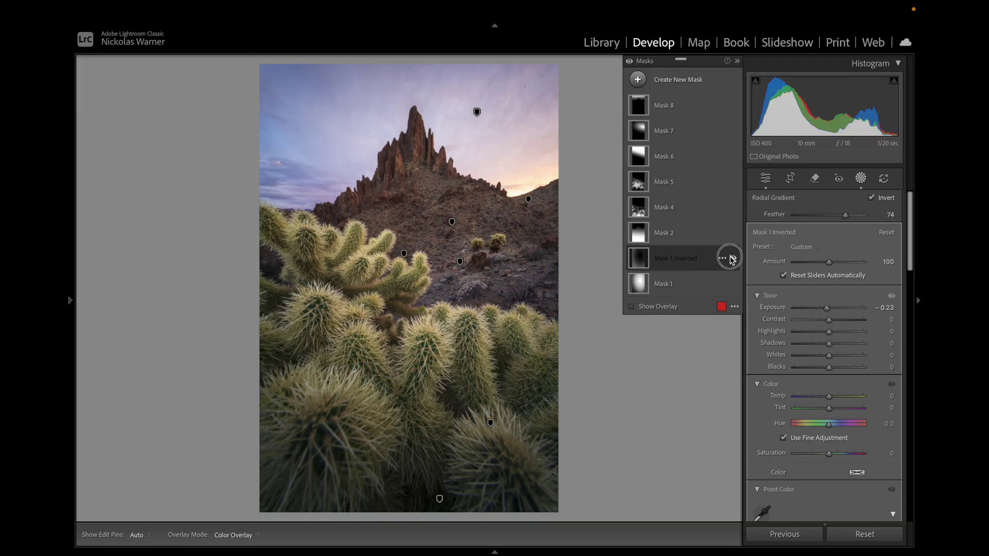
left_click(733, 259)
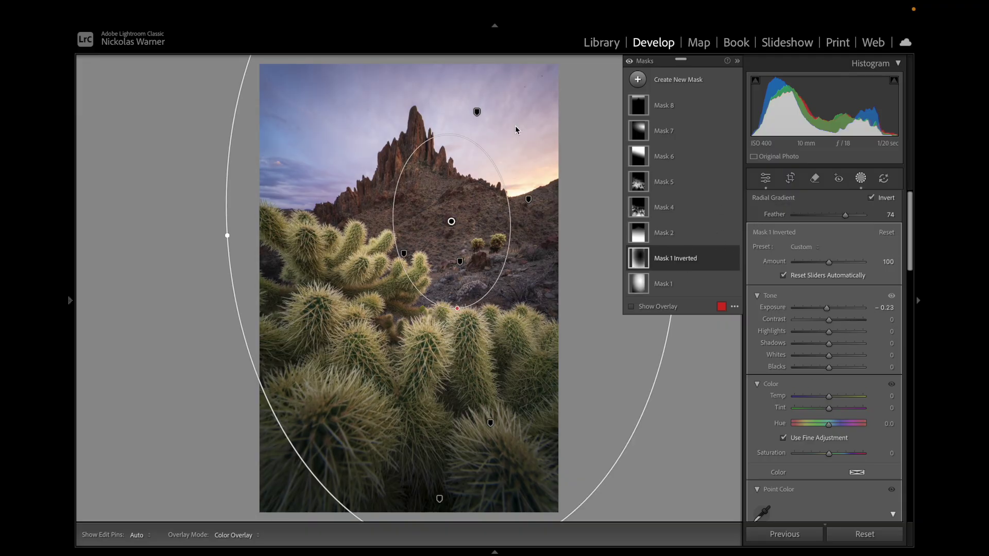
left_click(698, 232)
left_click(733, 234)
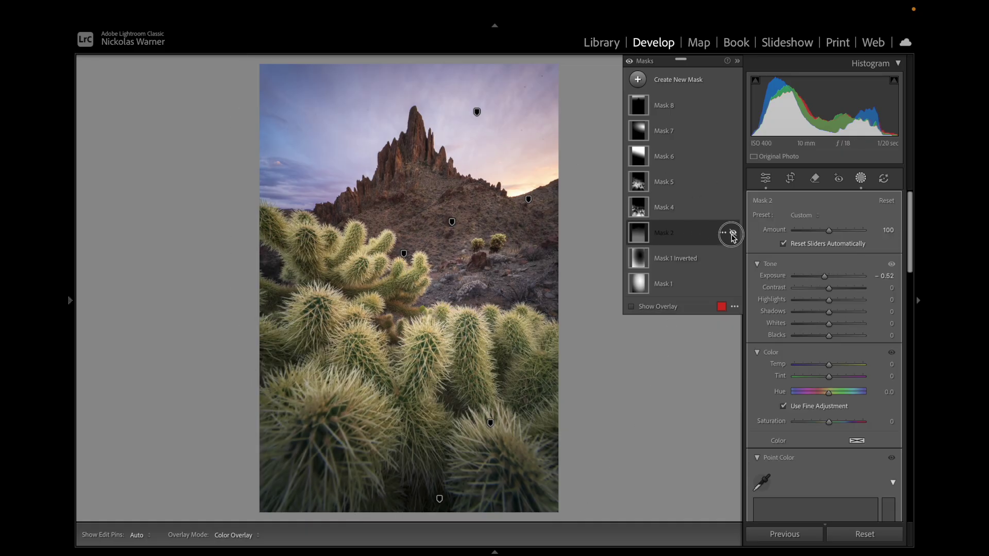
left_click(733, 234)
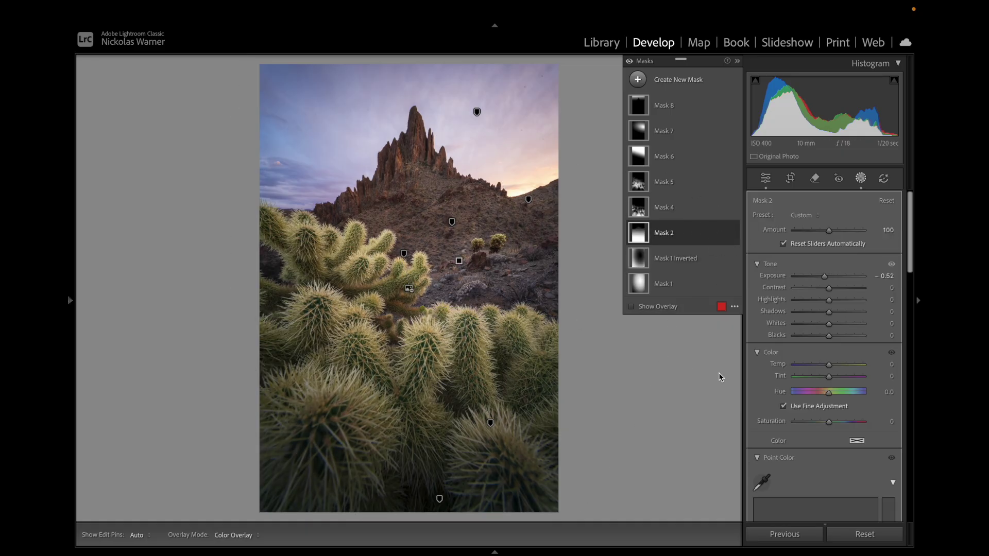
mouse_move(736, 236)
left_click(733, 234)
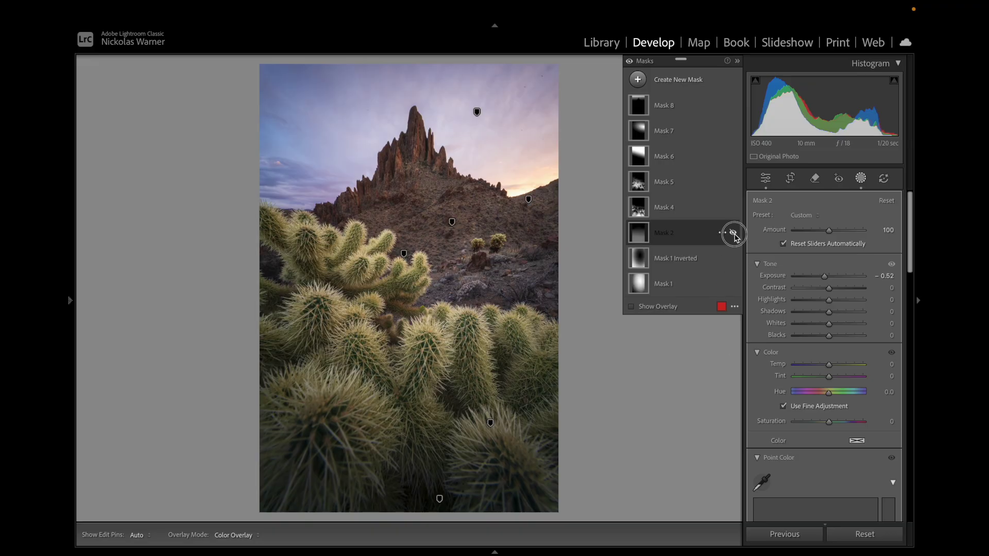
left_click(733, 233)
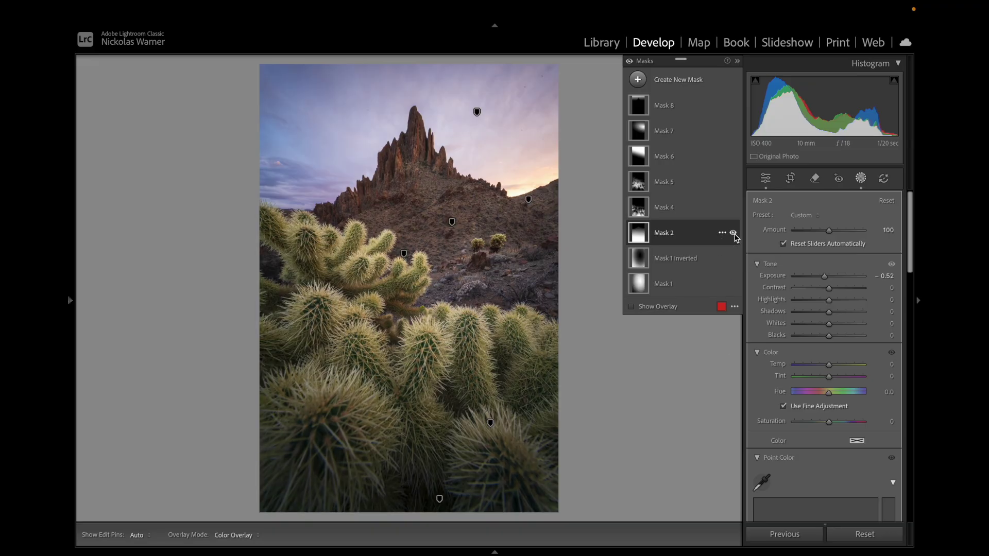
left_click(690, 207)
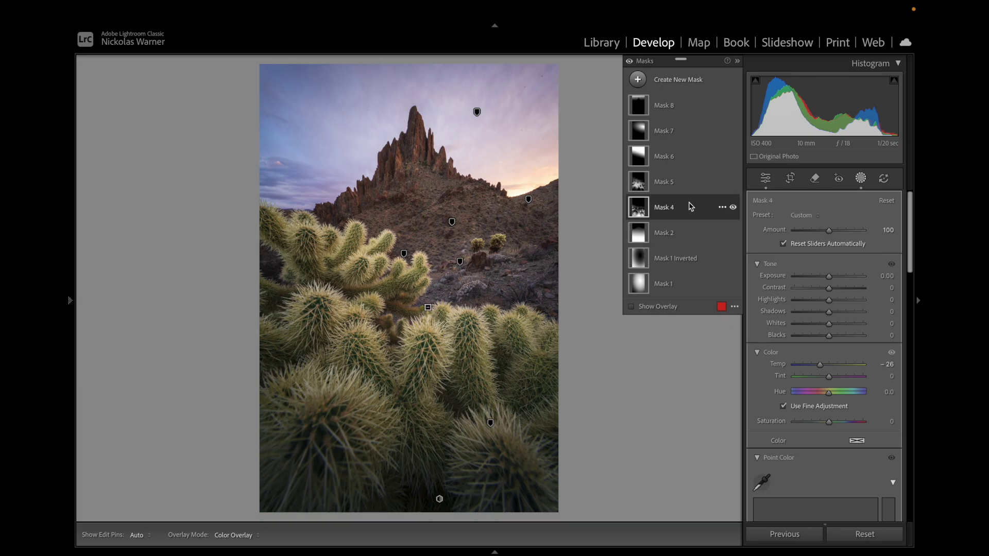
left_click(733, 207)
left_click(733, 207)
left_click(733, 207)
left_click(733, 207)
left_click(692, 191)
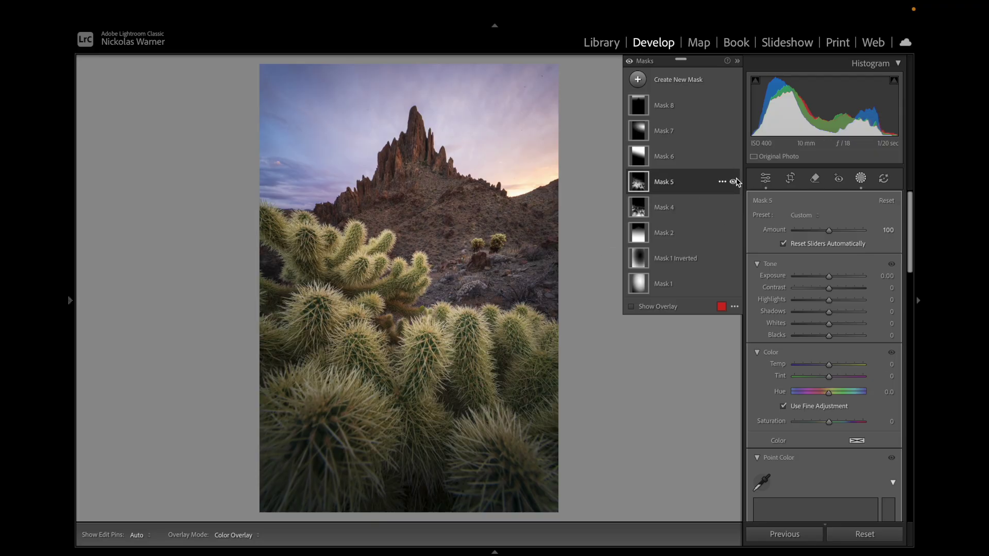
left_click(733, 182)
left_click(733, 182)
left_click(734, 182)
left_click(734, 183)
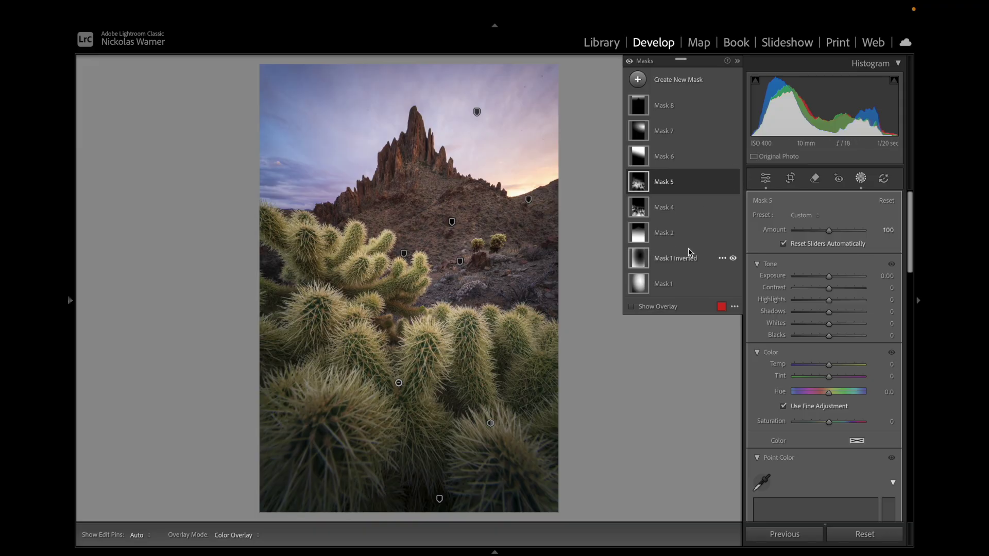
left_click(706, 157)
- Toggle Mask 6 and the Mask 7 radial gradient off and on to compare their effects
left_click(733, 156)
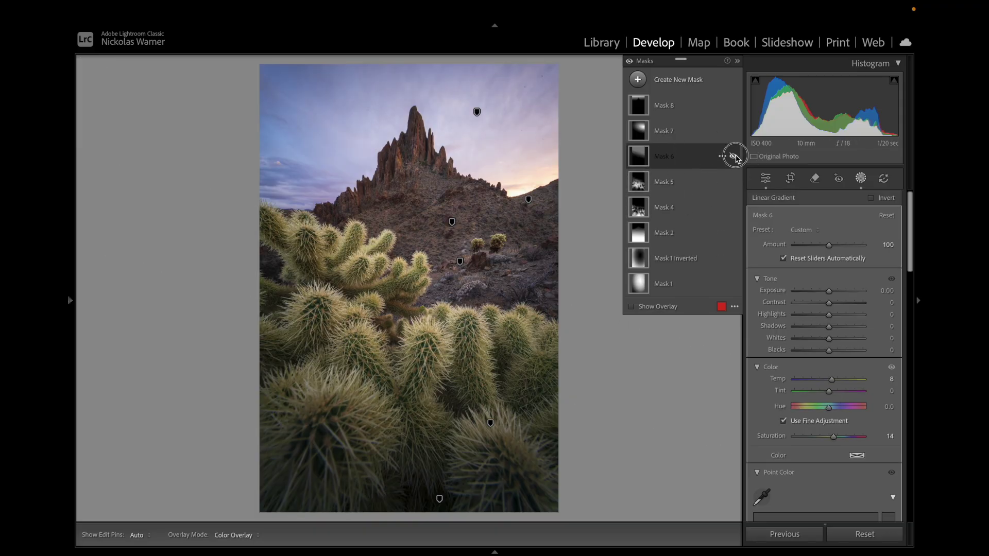
left_click(733, 156)
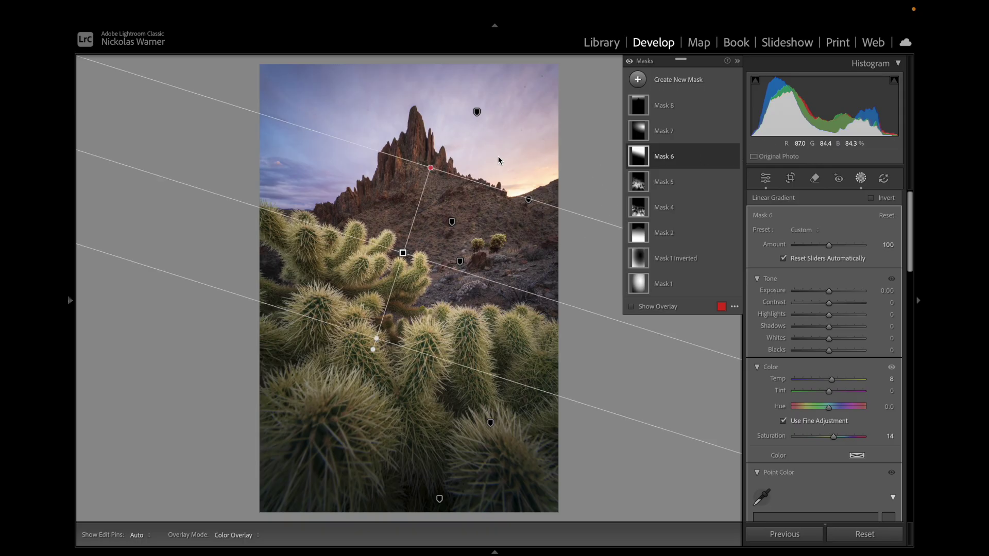
left_click(654, 137)
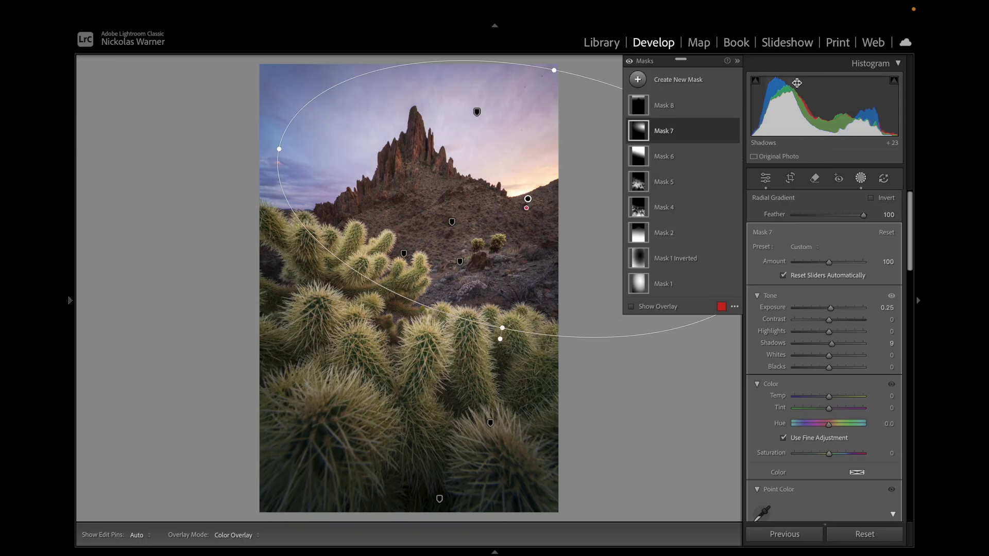
left_click(733, 131)
left_click(733, 130)
left_click(732, 129)
left_click(732, 129)
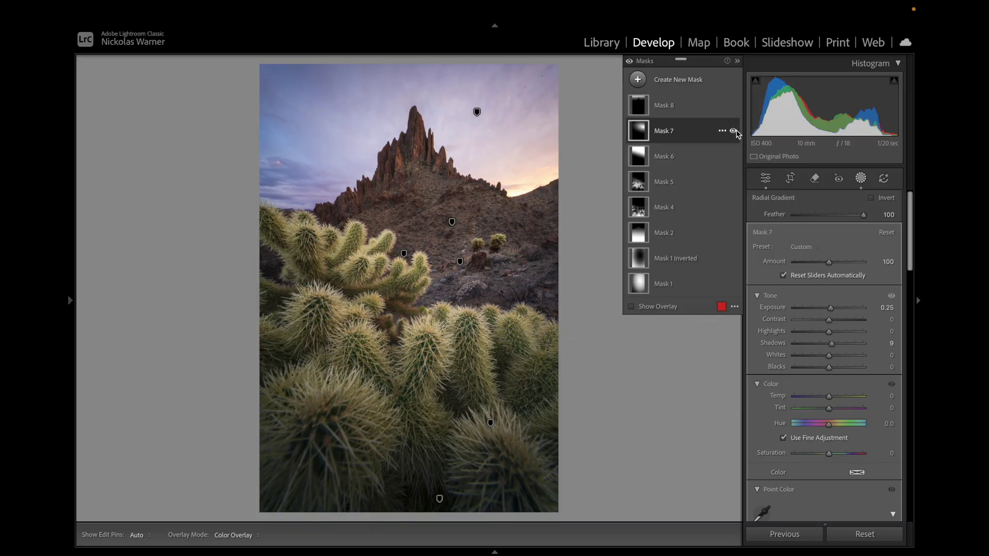
- Compare Mask 8's effect, then all masks at once using the Masks header eye
left_click(705, 105)
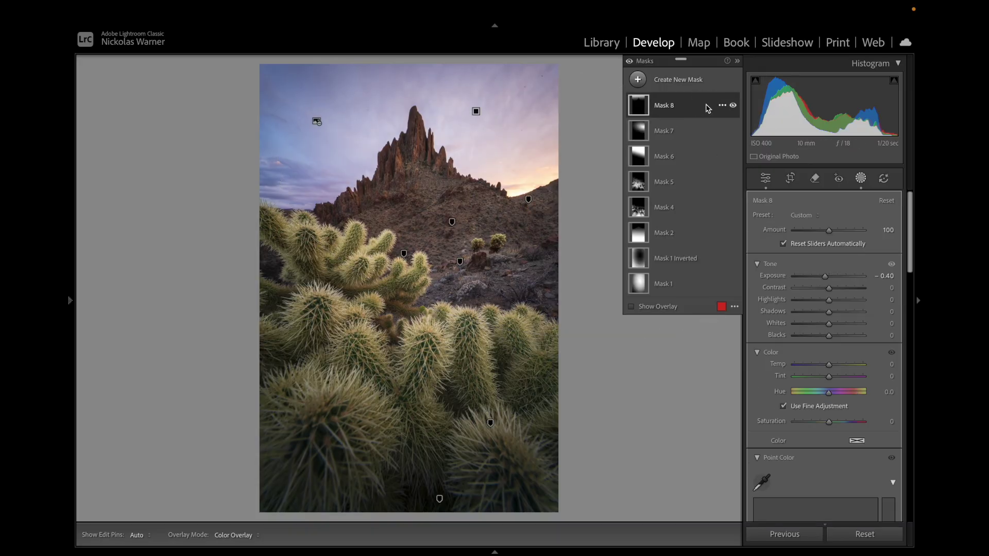
left_click(733, 105)
left_click(733, 105)
left_click(630, 61)
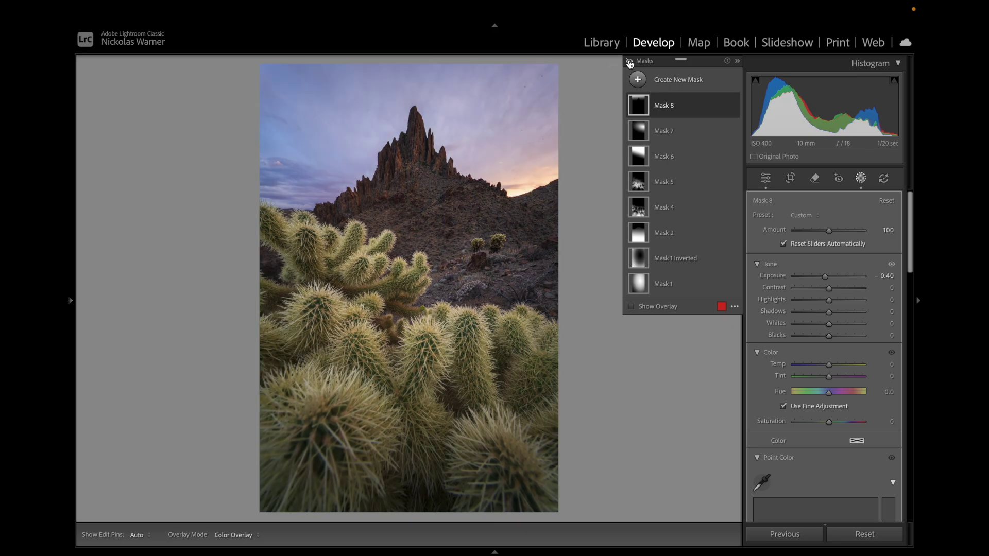
left_click(630, 61)
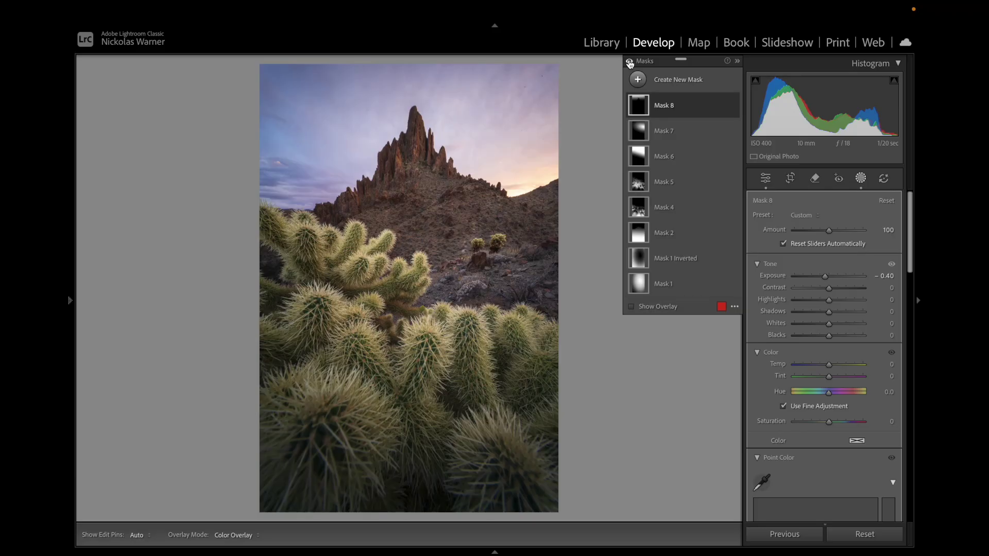
- Send the cactus photo to Photoshop 2025 via Photo > Edit In
left_click(504, 177)
left_click(261, 10)
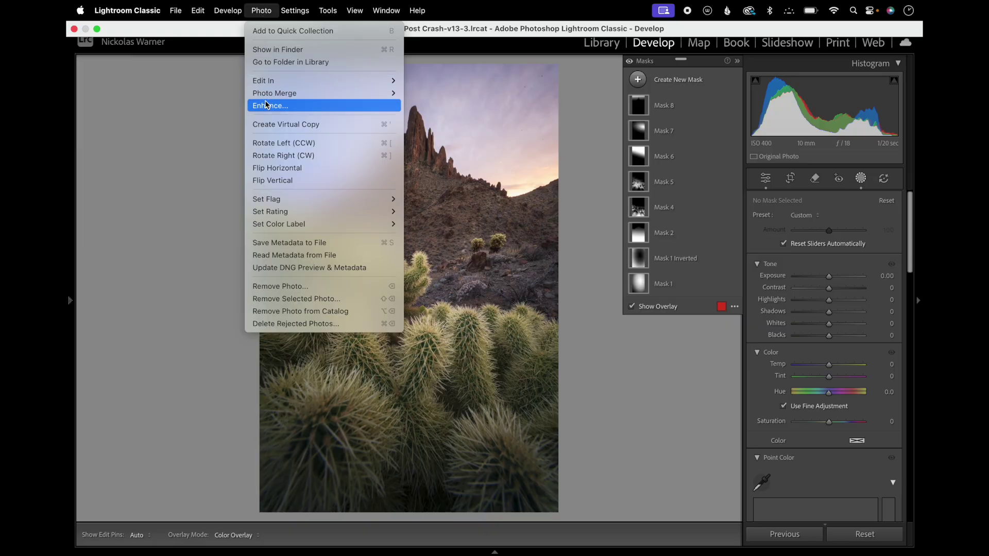
mouse_move(356, 81)
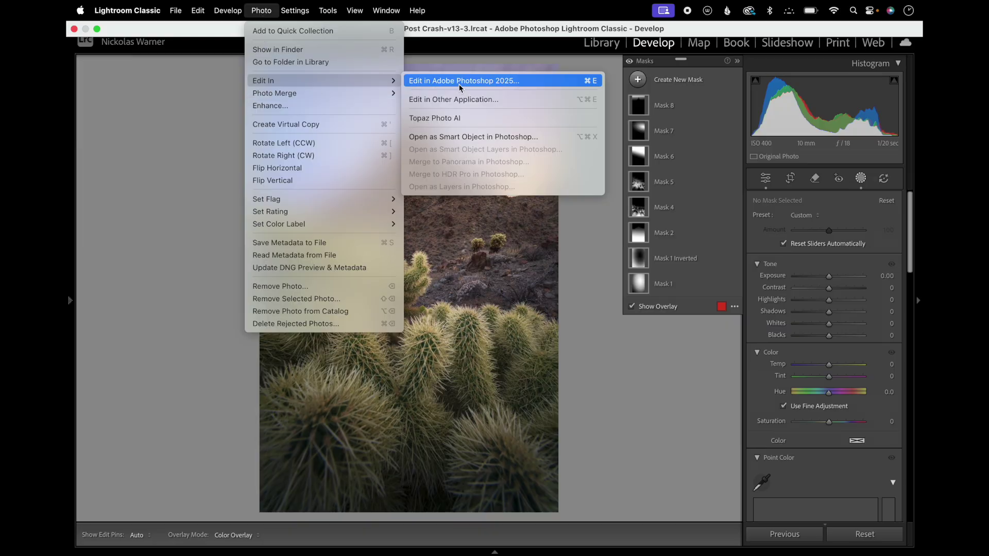
left_click(460, 88)
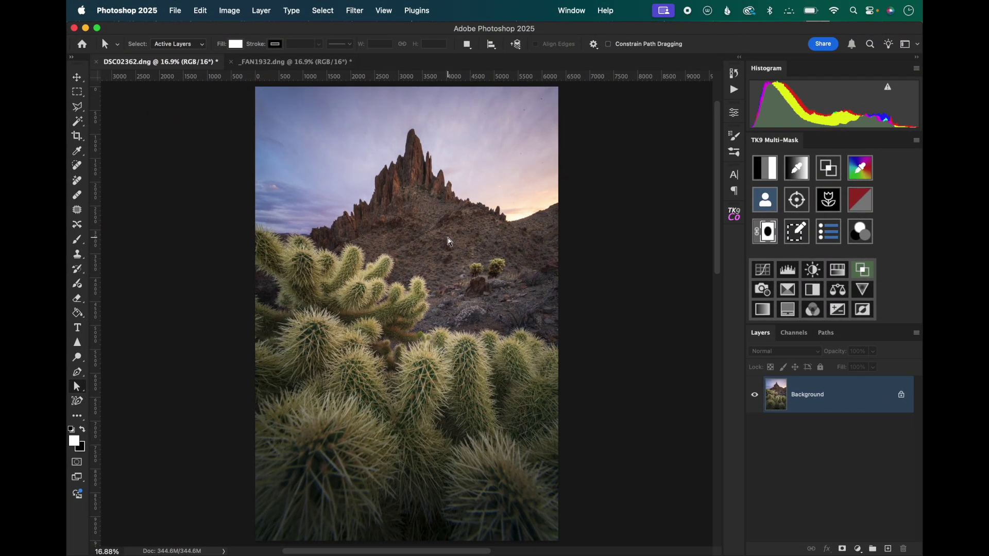
- Zoom to about 36.5% on the rock peak, return to Path Selection, and pan sideways
left_click_drag(411, 192, 444, 190)
key("a")
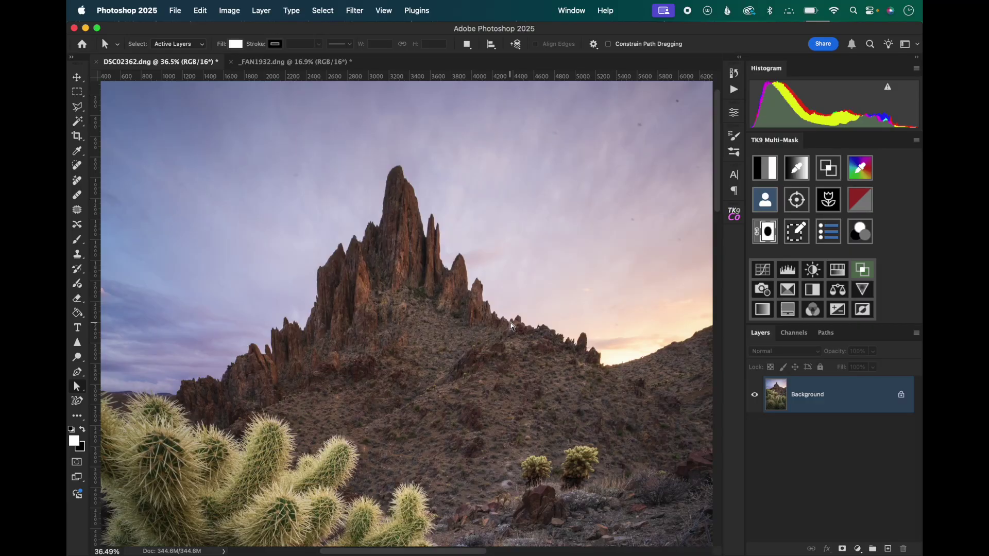
scroll(512, 325, "right", 5)
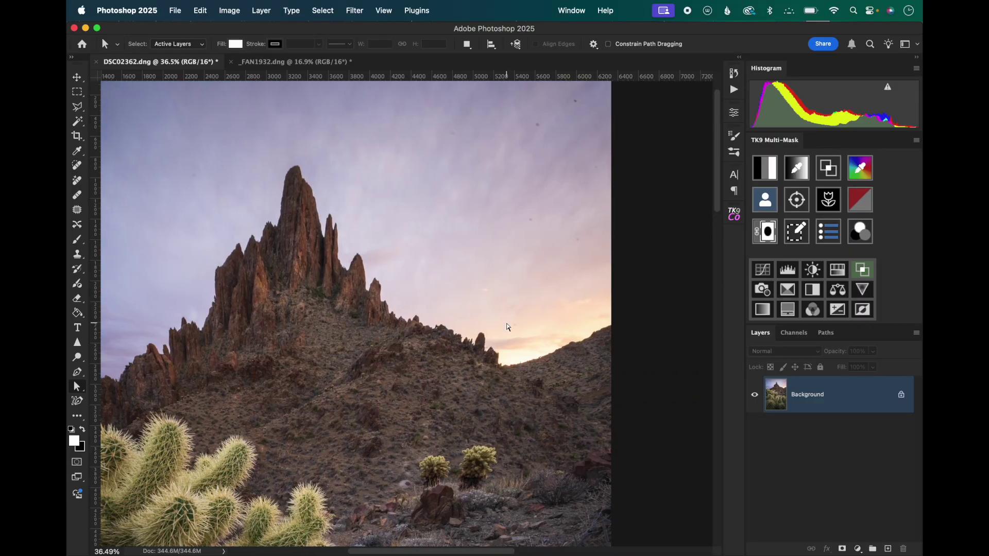
scroll(505, 329, "left", 4)
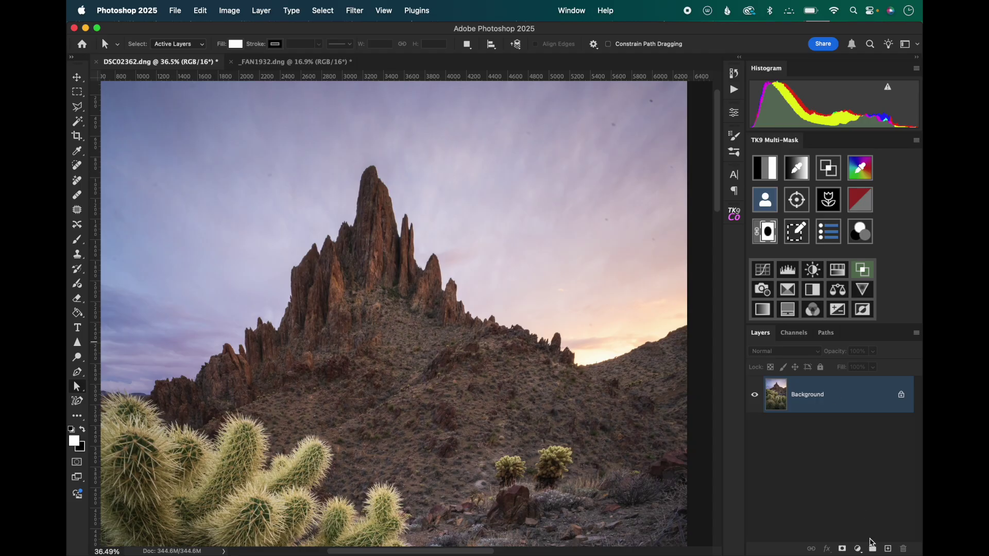
- Add a new layer named 'Brushed In Light' with its blend mode set to Overlay
left_click(888, 549)
double_click(801, 395)
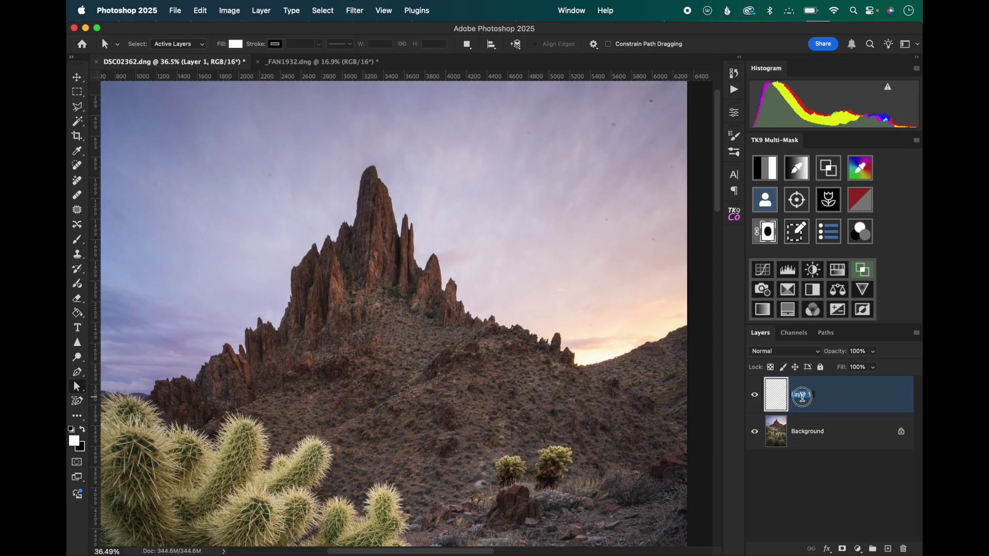
type("Brushed In ")
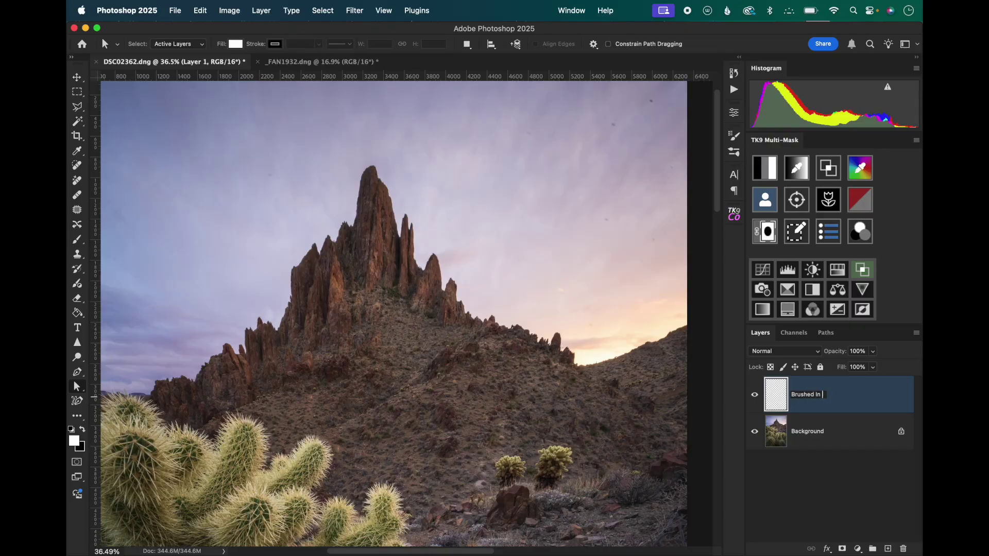
type("Light")
key("Return")
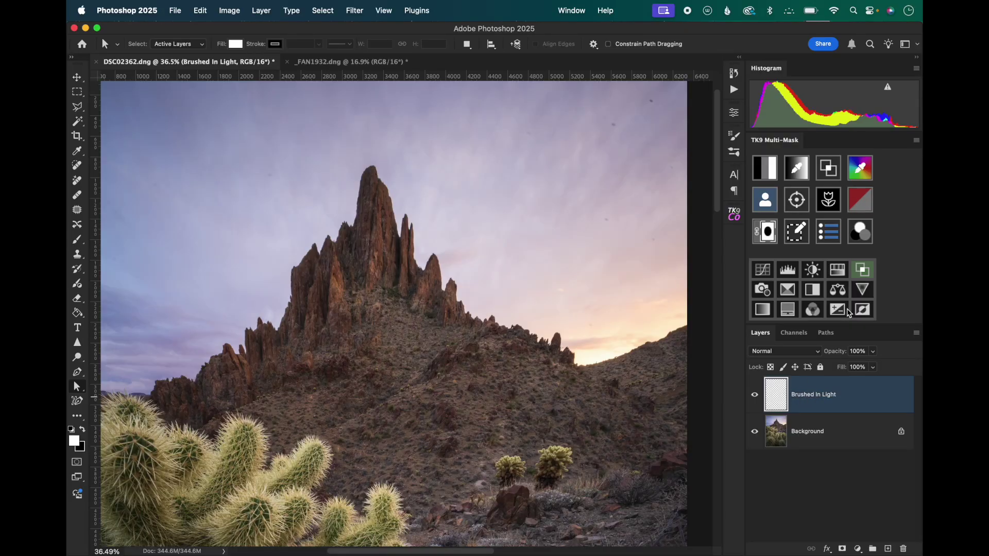
left_click(802, 353)
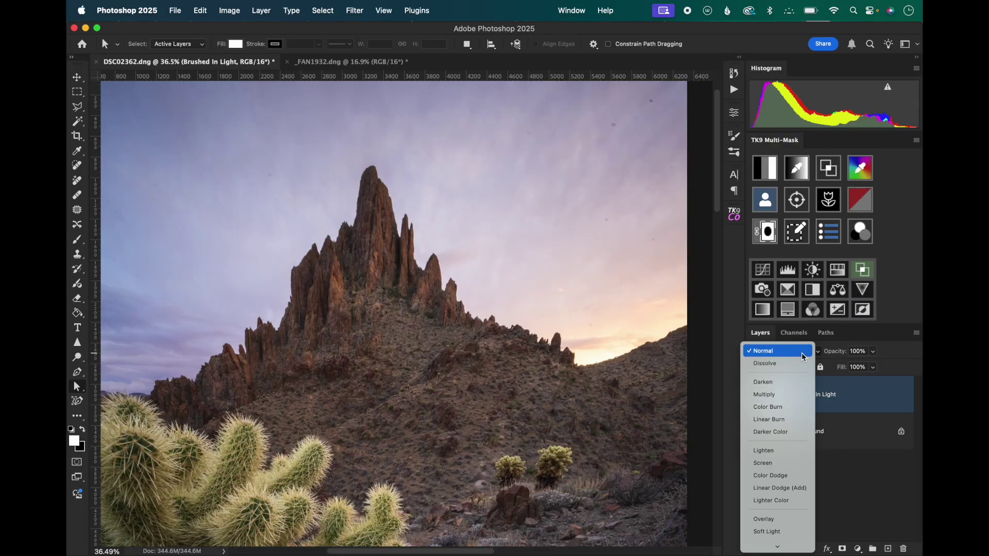
left_click(768, 519)
- Paint a trial white brush stroke over the main peak, then undo it
key("b")
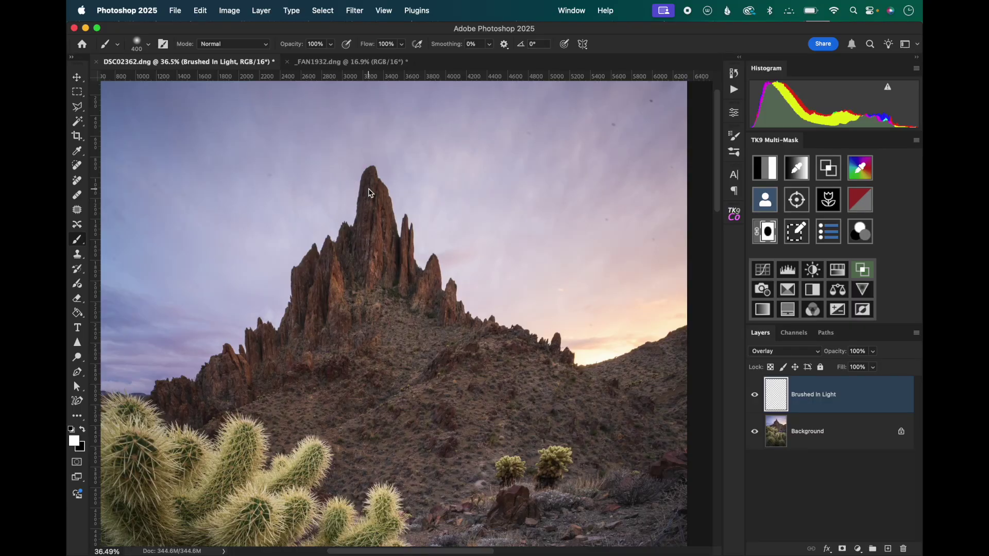
left_click_drag(391, 175, 386, 278)
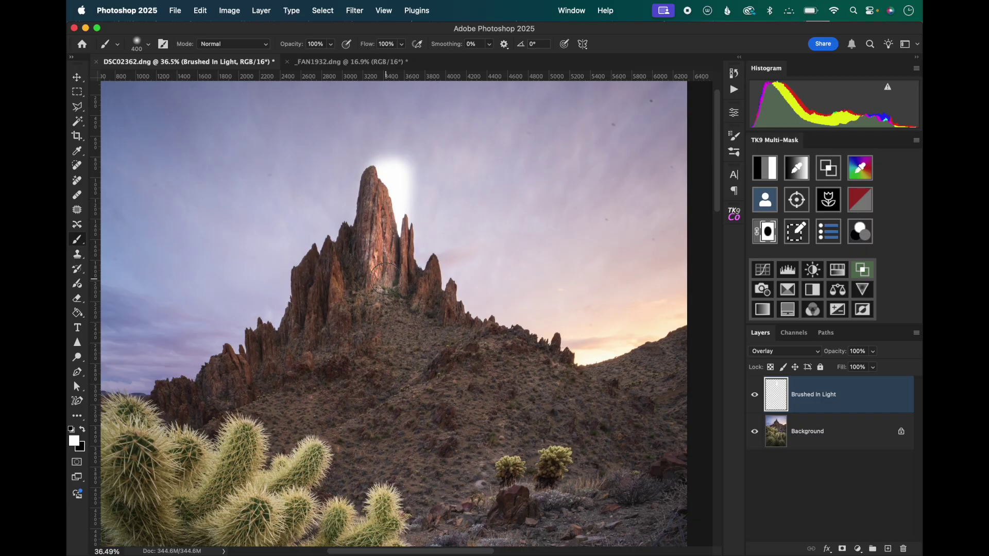
key("super+z")
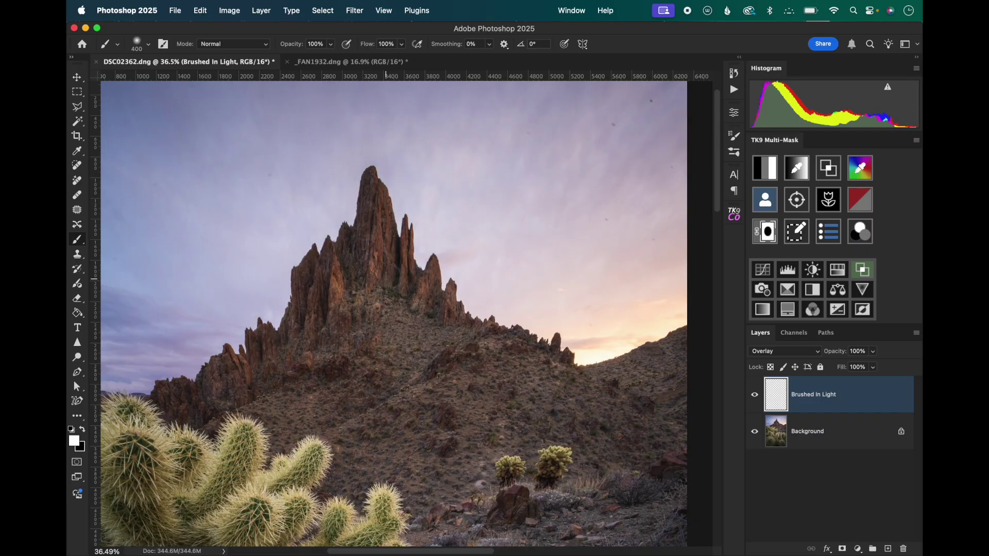
- Sample the peach sunset glow as the brush colour and set brush flow to 5%
left_click(632, 322, "alt")
left_click(392, 41)
type("5")
key("Return")
key("super+plus")
- Paint warm peach light over the spire's rock faces and summit with a shrinking brush
scroll(419, 139, "up", 1)
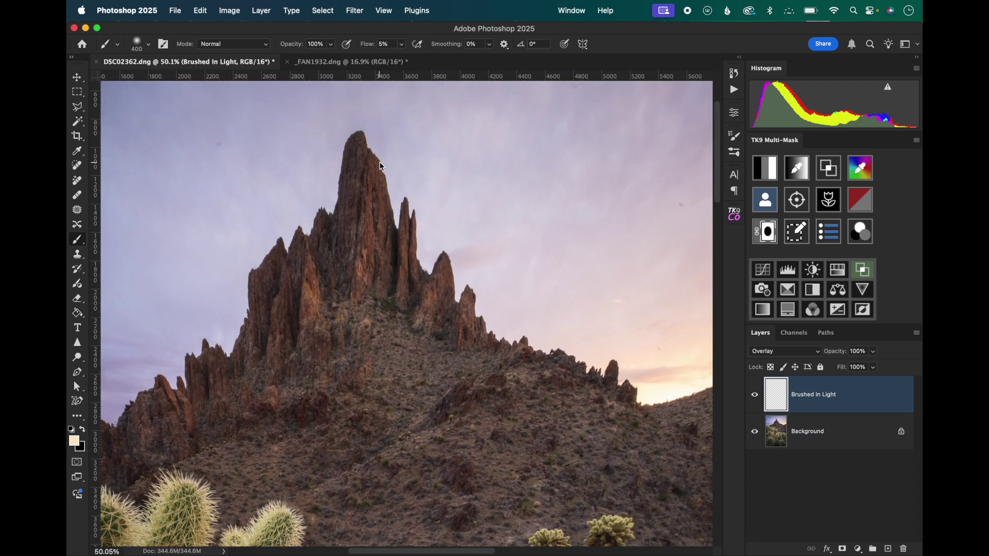
mouse_move(380, 166)
left_mouse_down()
mouse_move(366, 159)
mouse_move(376, 242)
left_mouse_up()
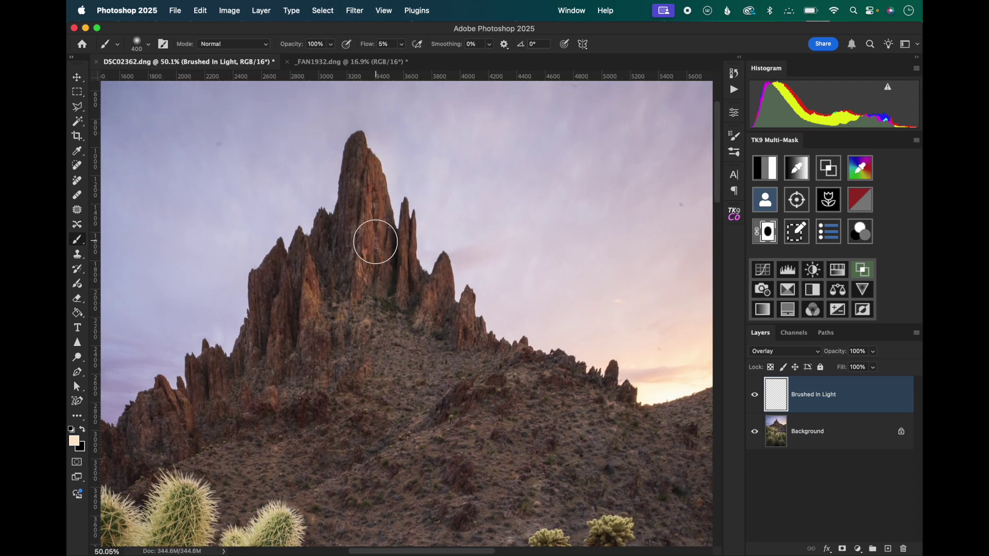
key("bracketleft")
mouse_move(376, 170)
left_mouse_down()
mouse_move(362, 116)
mouse_move(381, 261)
mouse_move(389, 195)
mouse_move(383, 249)
left_mouse_up()
key("bracketleft")
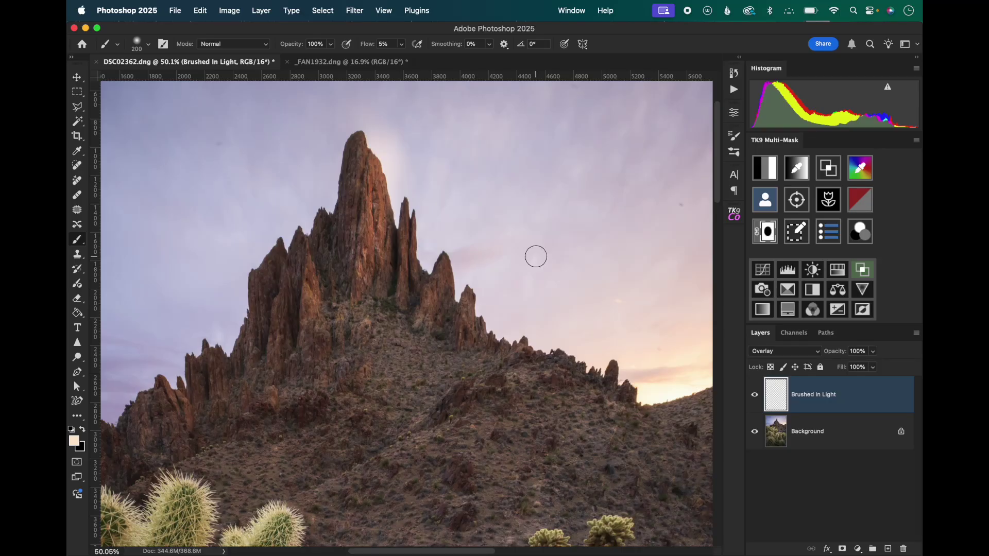
- Lay faint light along the right-hand slope, the thin spire, and both peak summits
scroll(534, 256, "down", 3)
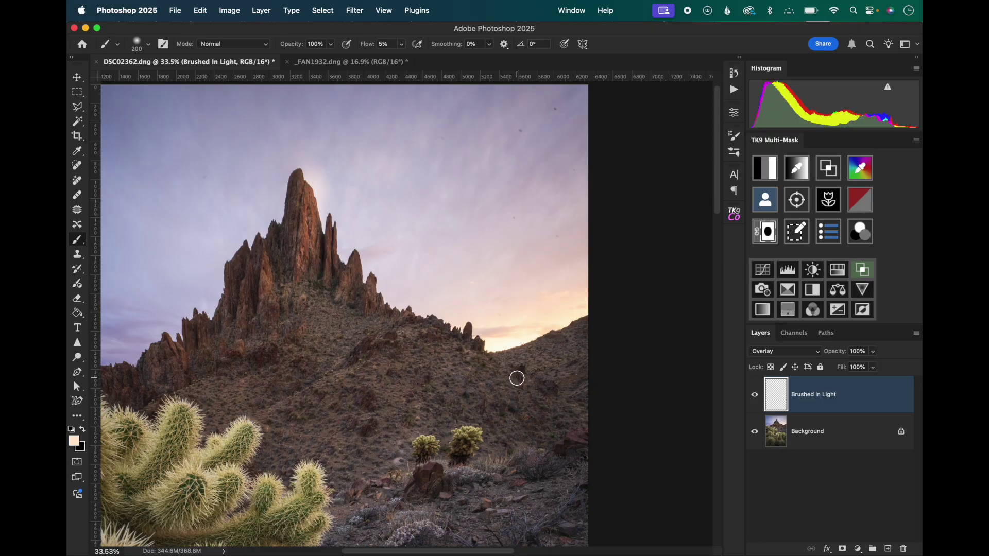
scroll(516, 379, "left", 5)
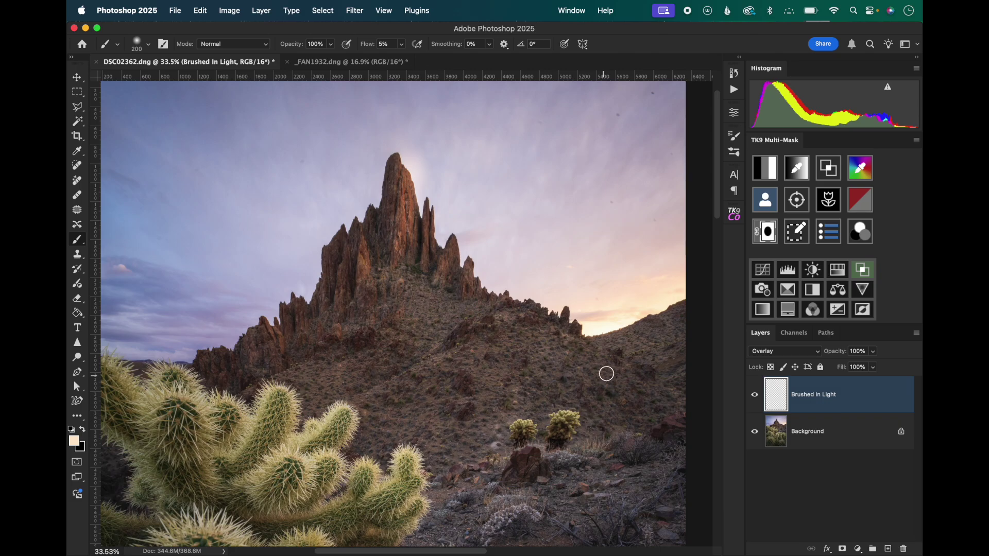
left_click_drag(446, 411, 502, 415)
scroll(503, 415, "up", 3)
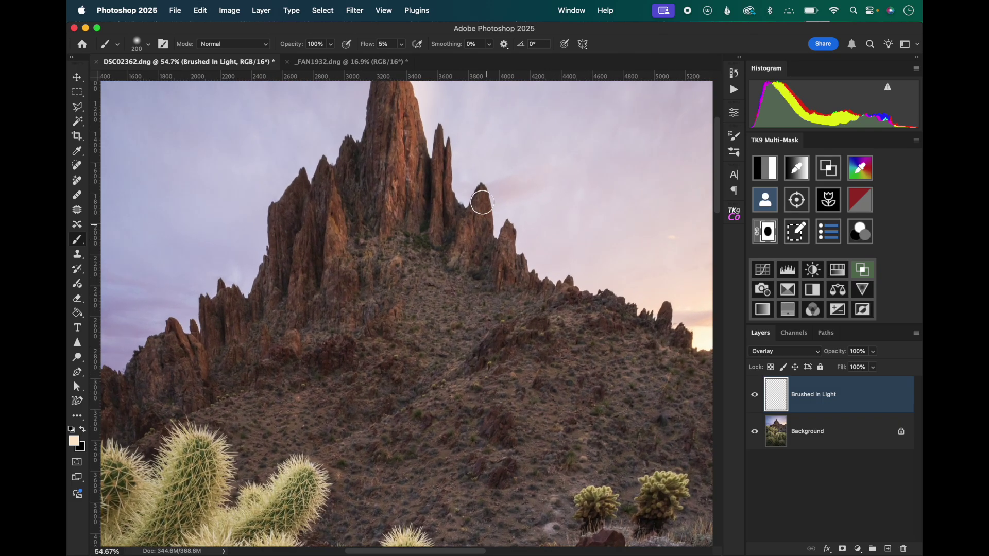
scroll(414, 156, "up", 5)
key("bracketleft")
key("bracketleft")
key("bracketleft")
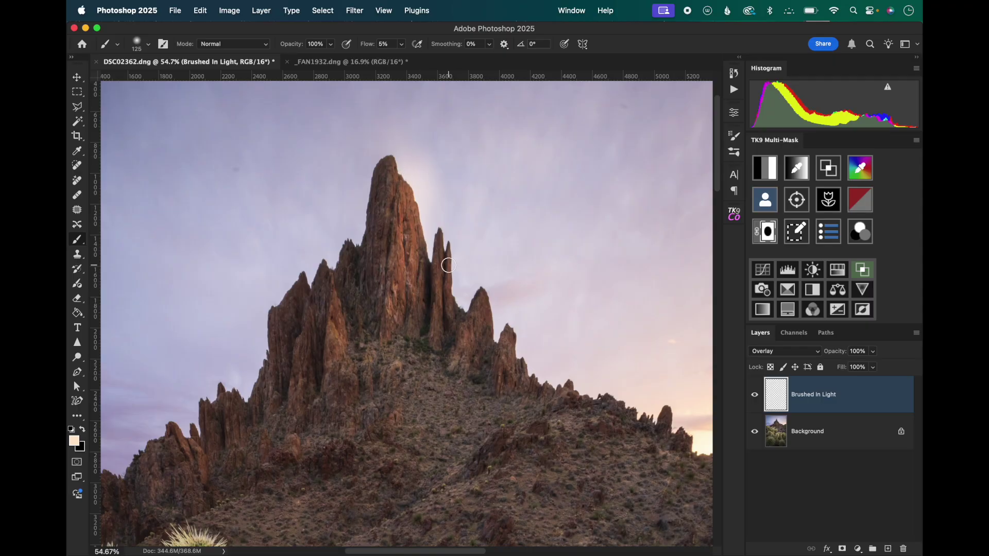
mouse_move(449, 265)
left_mouse_down()
mouse_move(444, 285)
mouse_move(442, 248)
mouse_move(444, 304)
mouse_move(444, 210)
mouse_move(449, 242)
left_mouse_up()
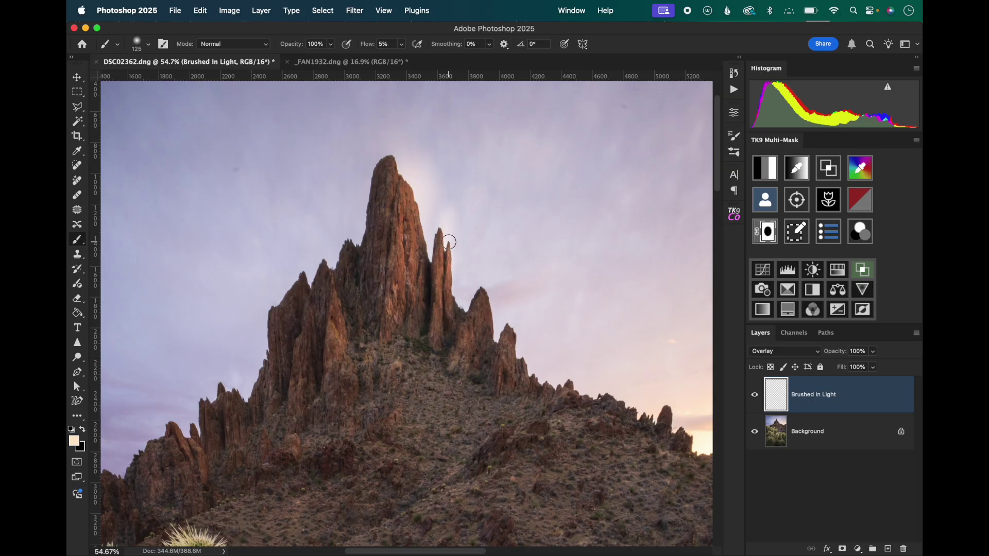
key("bracketright")
key("bracketright")
key("bracketright")
key("bracketright")
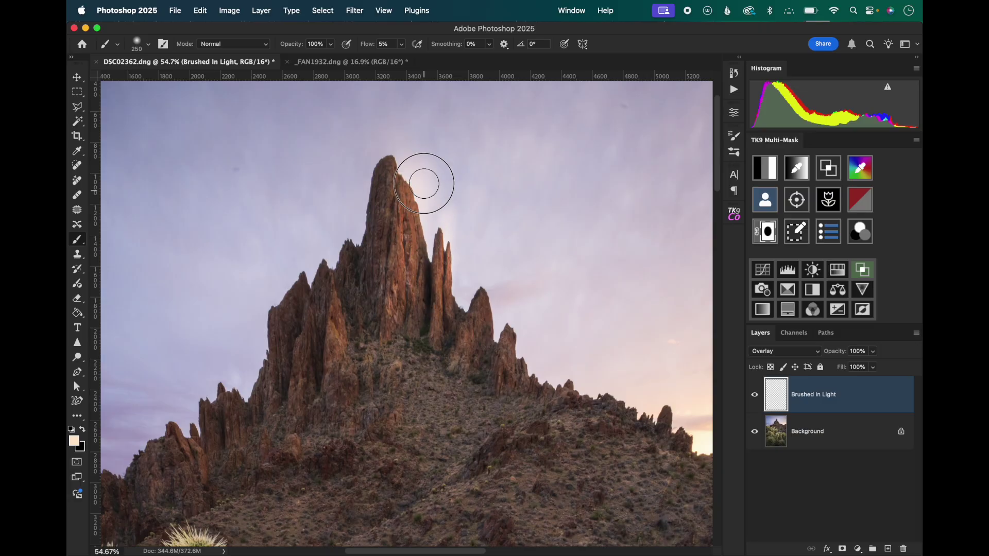
mouse_move(424, 183)
left_mouse_down()
mouse_move(406, 171)
mouse_move(393, 210)
mouse_move(395, 258)
mouse_move(415, 216)
left_mouse_up()
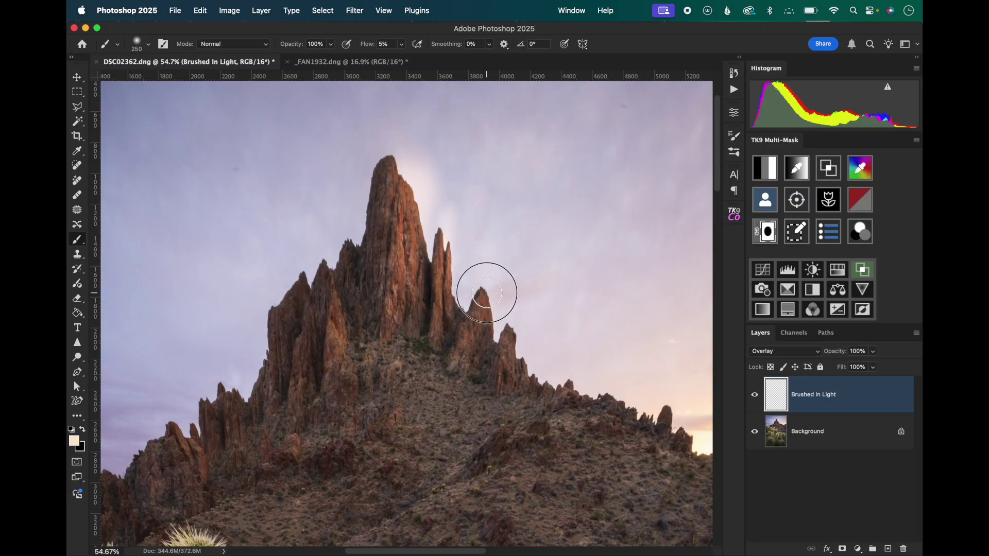
mouse_move(488, 289)
left_mouse_down()
mouse_move(463, 344)
mouse_move(487, 304)
mouse_move(484, 322)
mouse_move(488, 311)
mouse_move(517, 327)
mouse_move(509, 358)
mouse_move(522, 336)
mouse_move(510, 320)
left_mouse_up()
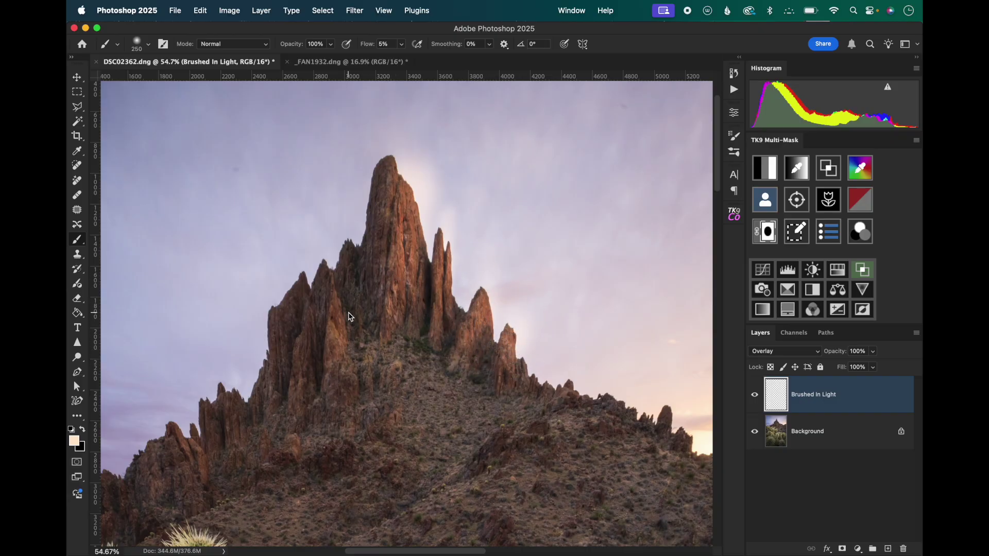
- Add warm glow to the lower spire face, main peak, smaller spire tip and left spire tip
key("bracketleft")
key("bracketleft")
key("bracketleft")
key("bracketleft")
mouse_move(335, 303)
left_mouse_down()
mouse_move(336, 351)
mouse_move(338, 332)
mouse_move(345, 351)
mouse_move(338, 302)
mouse_move(333, 380)
mouse_move(335, 280)
mouse_move(344, 343)
left_mouse_up()
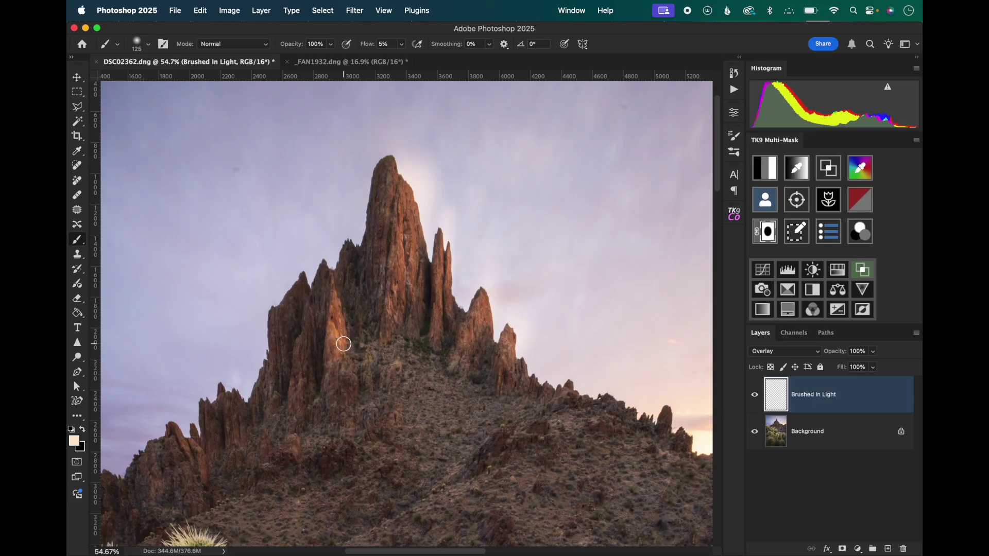
key("bracketright")
key("bracketright")
mouse_move(393, 214)
left_mouse_down()
mouse_move(393, 159)
mouse_move(411, 184)
mouse_move(410, 268)
mouse_move(409, 177)
mouse_move(393, 172)
mouse_move(404, 154)
mouse_move(419, 199)
left_mouse_up()
key("bracketright")
key("bracketright")
key("bracketright")
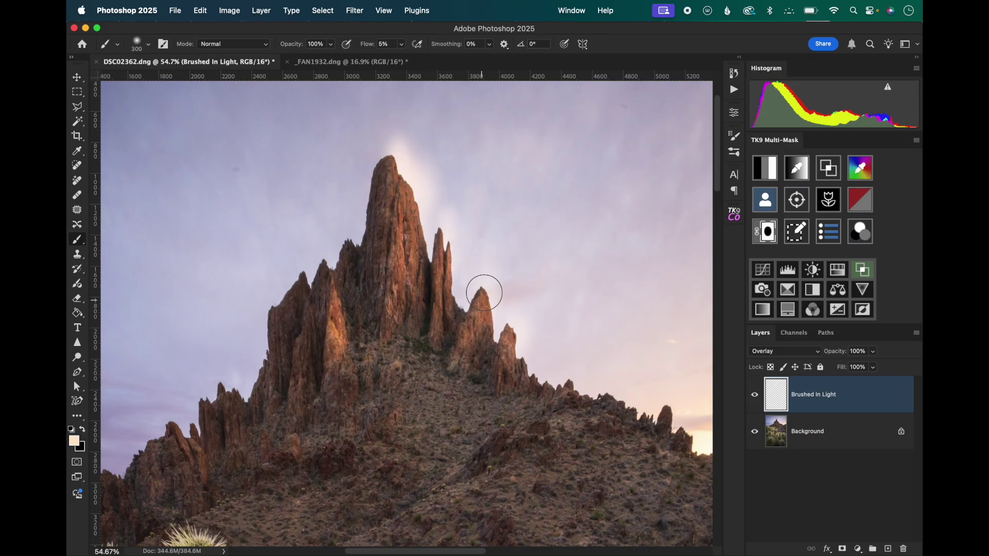
mouse_move(484, 293)
left_mouse_down()
mouse_move(504, 306)
mouse_move(513, 333)
left_mouse_up()
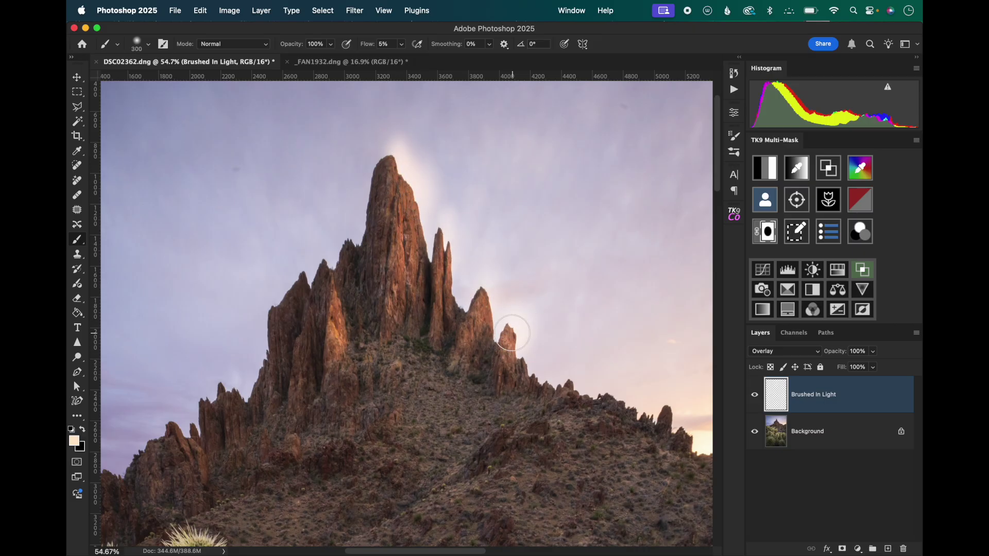
key("bracketleft")
key("bracketleft")
key("bracketleft")
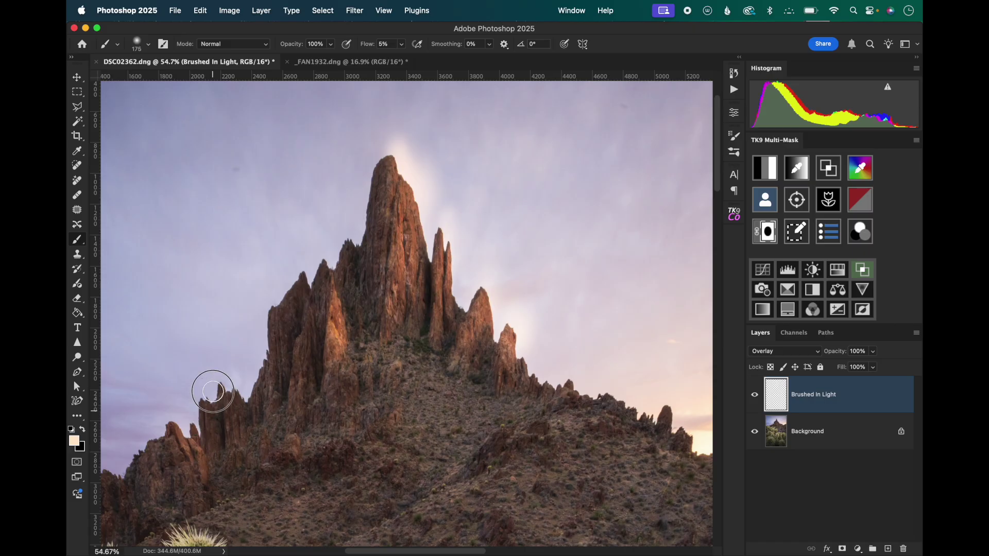
mouse_move(212, 391)
left_mouse_down()
mouse_move(227, 406)
mouse_move(289, 406)
mouse_move(242, 406)
mouse_move(254, 406)
left_mouse_up()
scroll(416, 347, "down", 3)
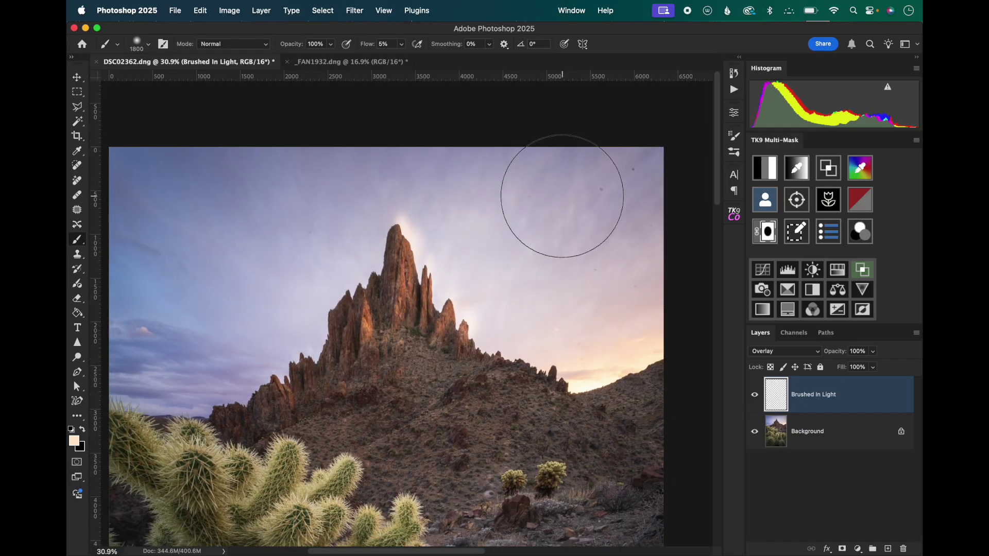
key("a")
scroll(404, 315, "up", 2)
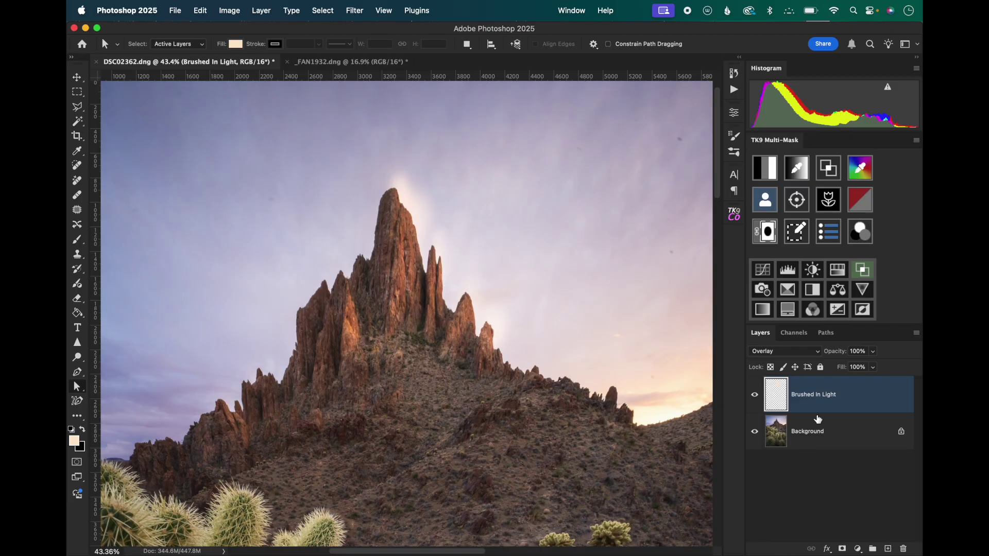
- Delete Brushed In Light's sky spill using Select > Sky, then fit view and hide the layer to compare
left_click(780, 432)
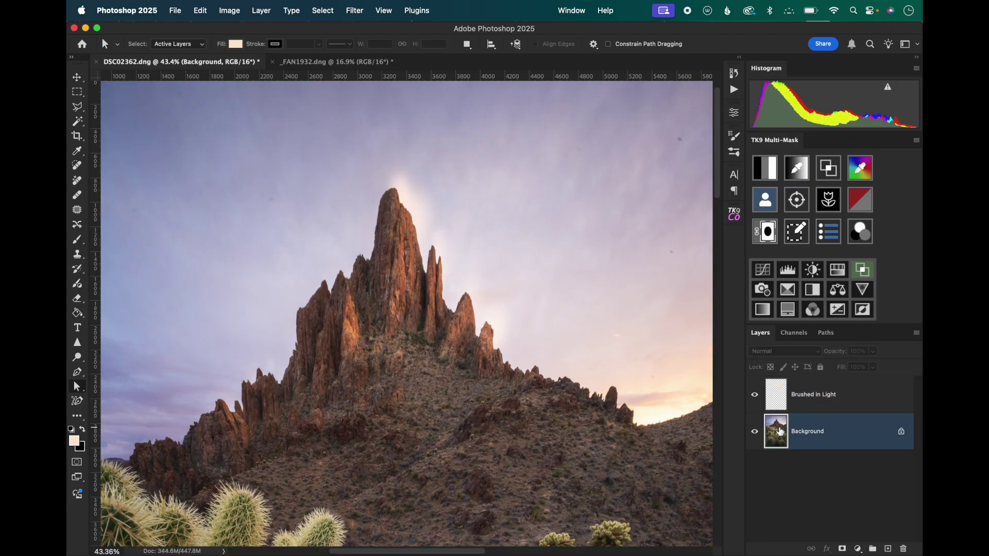
left_click(312, 9)
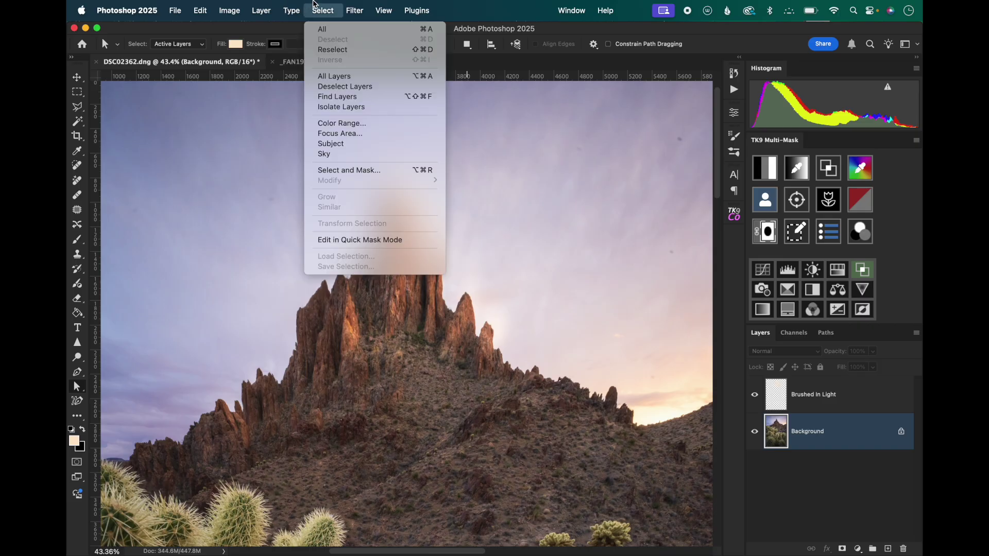
left_click(338, 157)
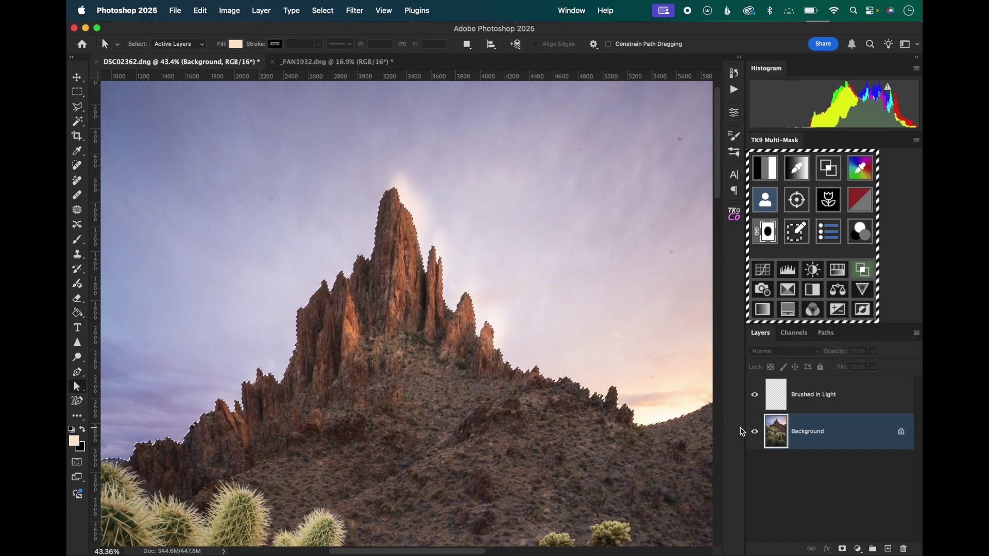
left_click(843, 396)
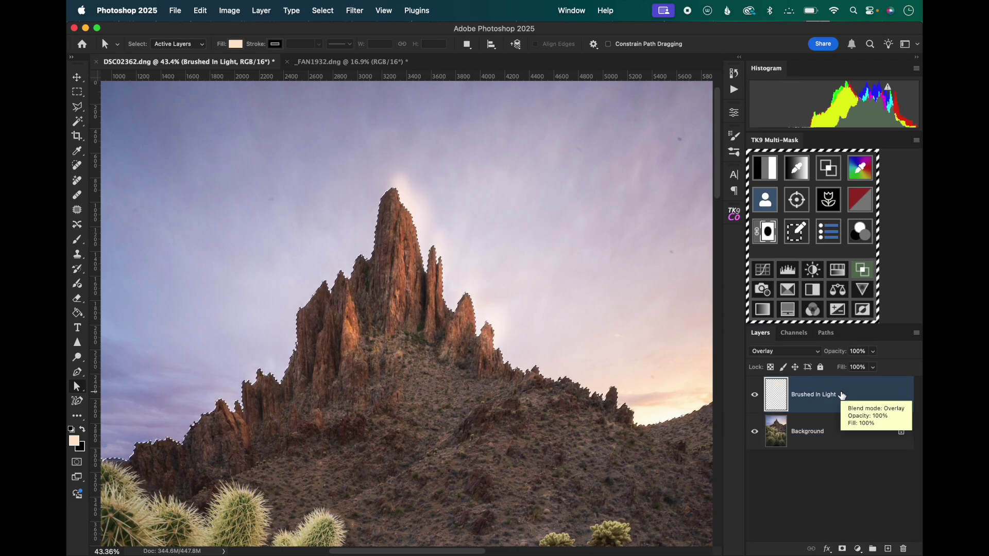
key("Delete")
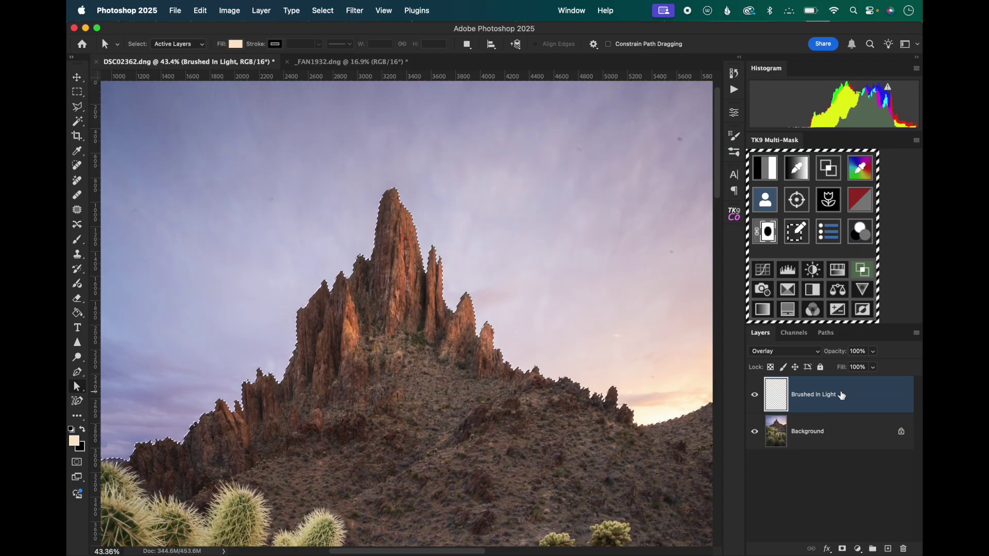
key("super+d")
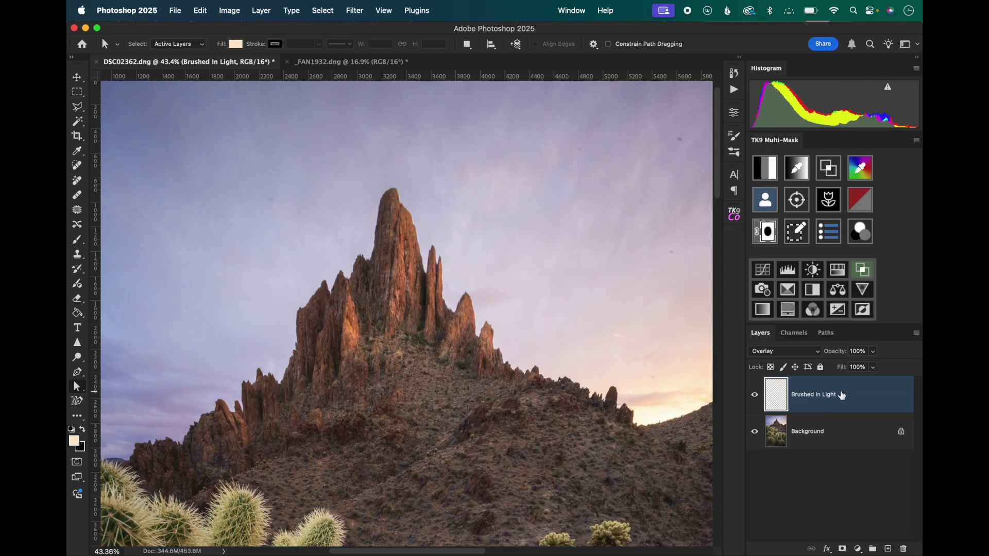
key("super+0")
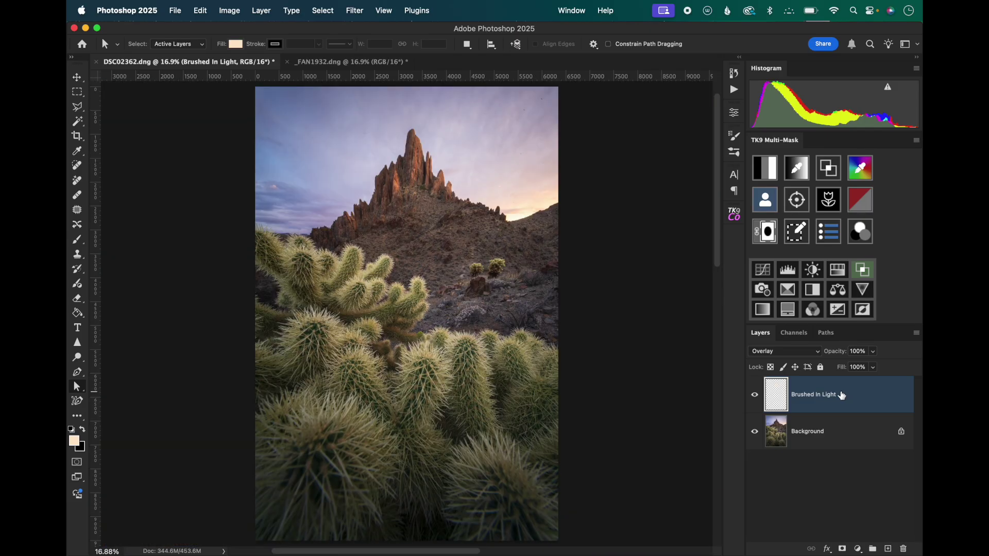
left_click(755, 401)
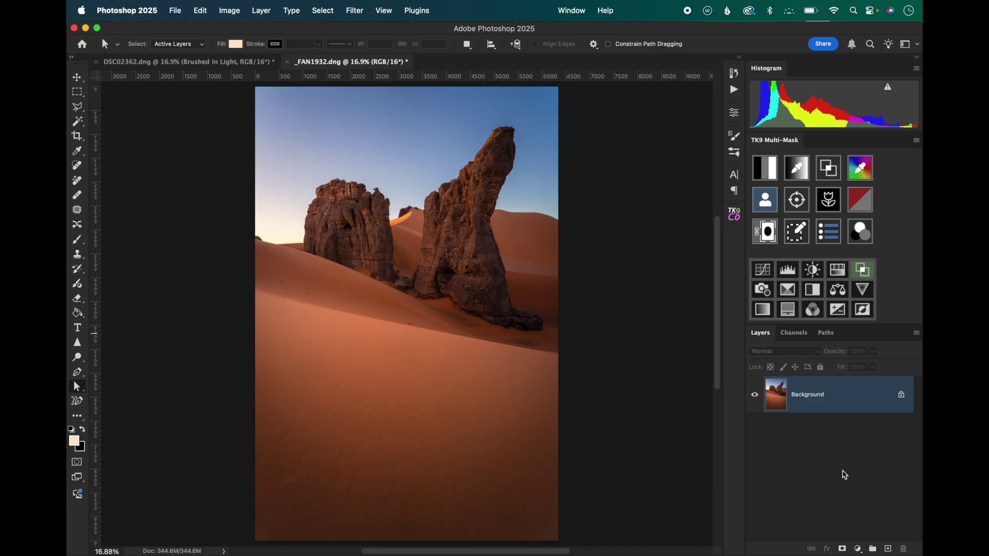
- Add a new Overlay layer named 'Brushed In Light' to _FAN1932.dng and zoom in
left_click(887, 549)
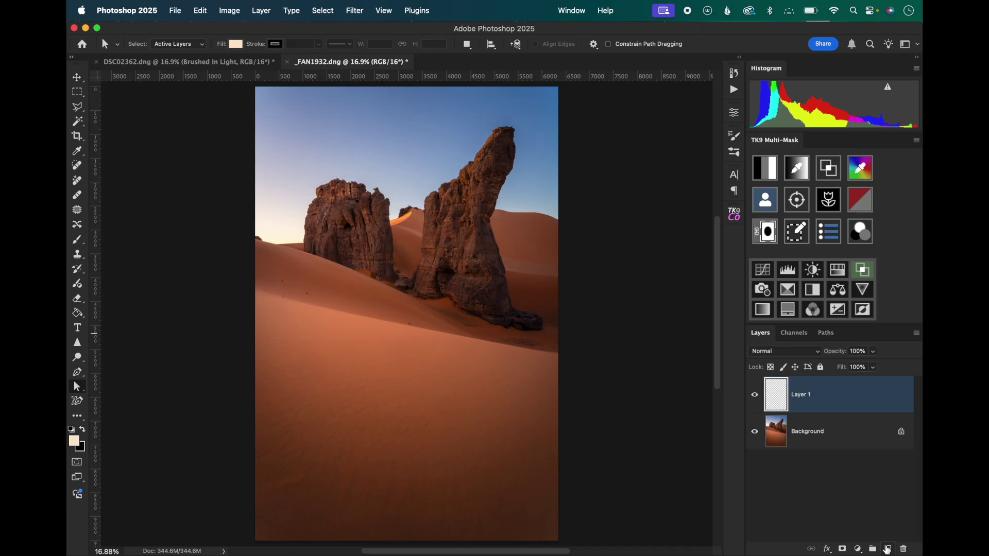
left_click(784, 356)
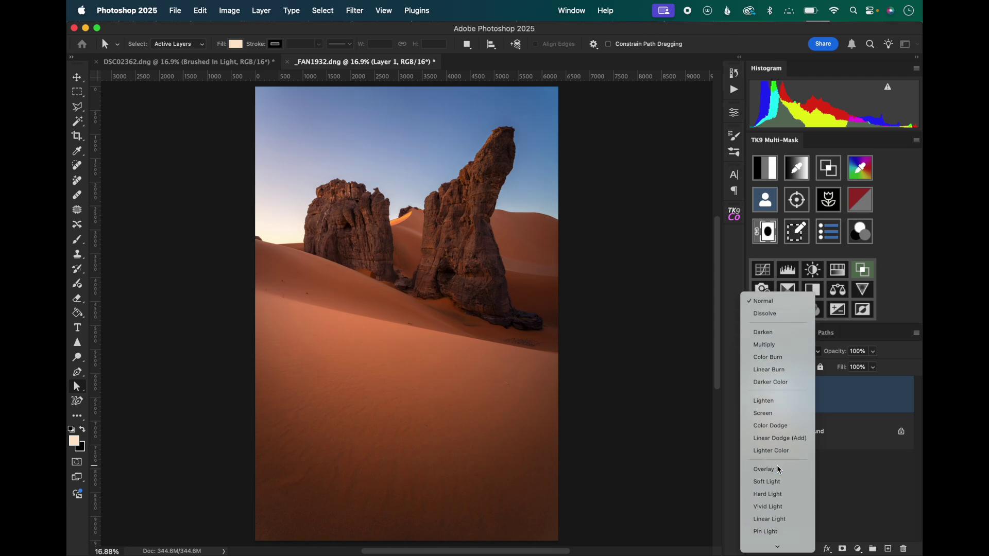
left_click(776, 466)
double_click(800, 395)
type("Brushed In L")
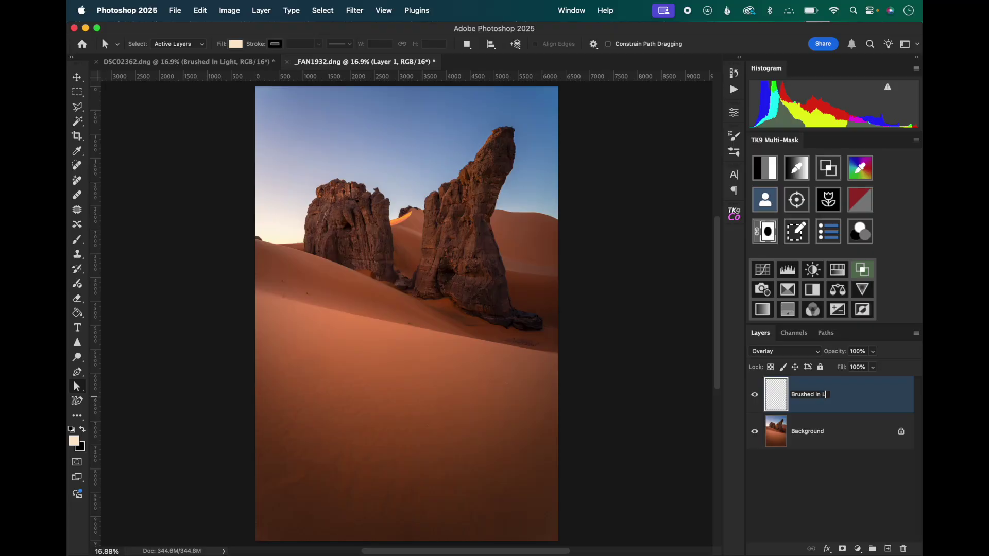
type("ight")
key("Return")
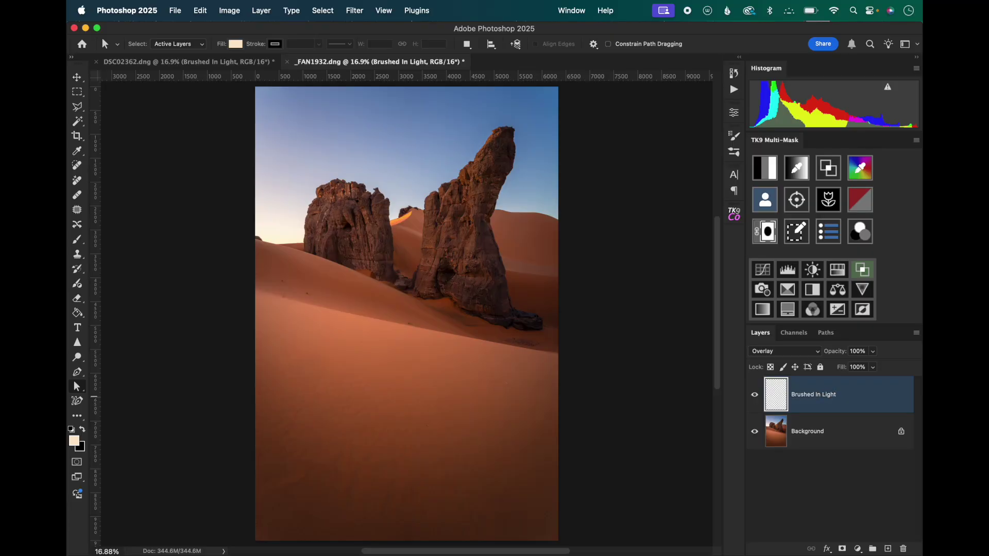
key("super+equal")
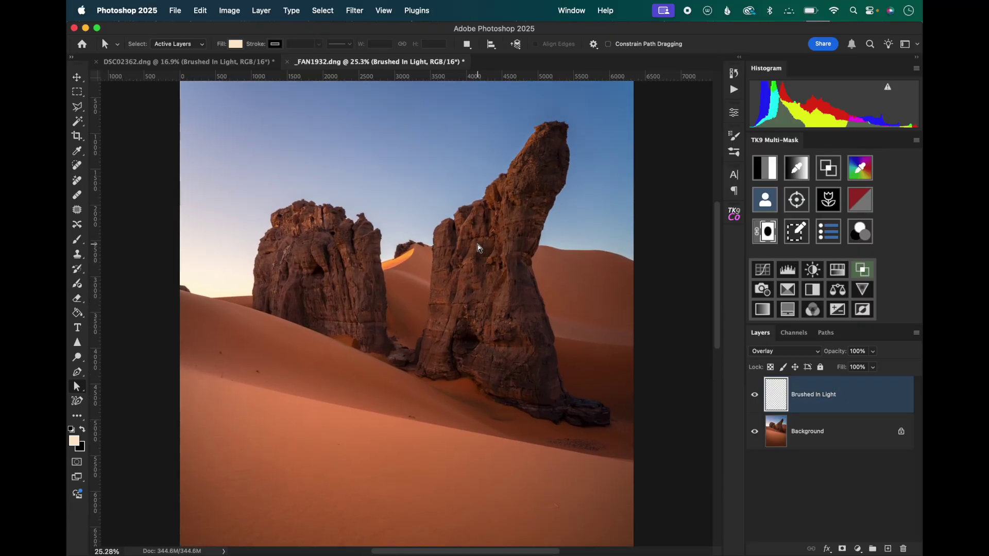
scroll(477, 245, "up", 2)
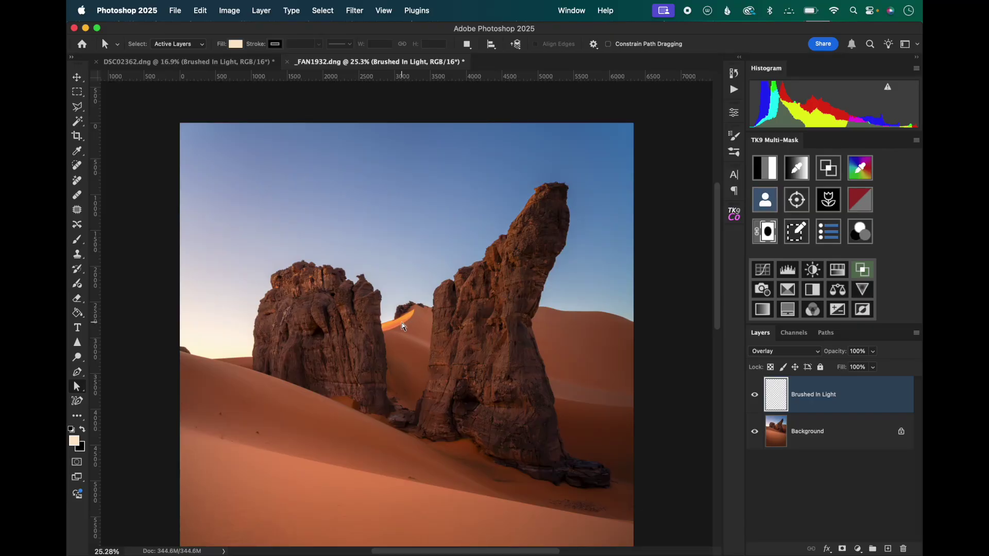
- Zoom in on the sunlit dune and sample a warm orange from it
key("z")
left_click_drag(403, 326, 448, 326)
key("a")
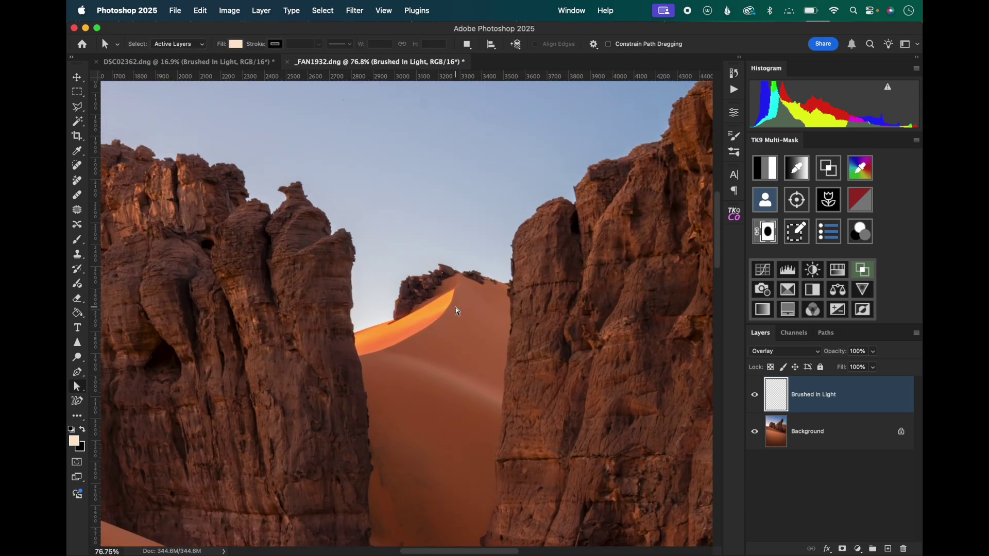
key("b")
key("i")
left_click(426, 309)
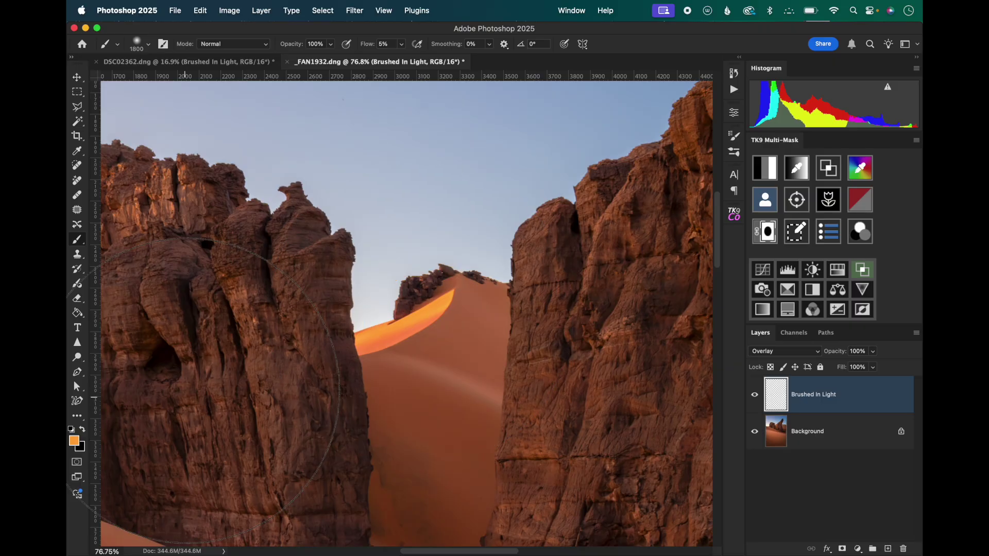
- Lighten the foreground colour to pale peach #fbe3c1 in the colour picker
left_click(74, 441)
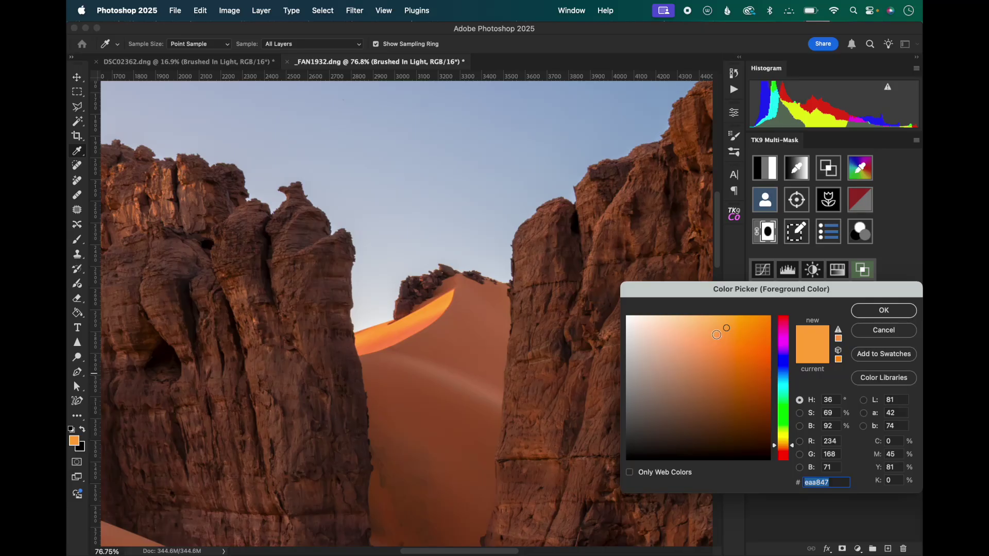
left_click_drag(703, 332, 659, 318)
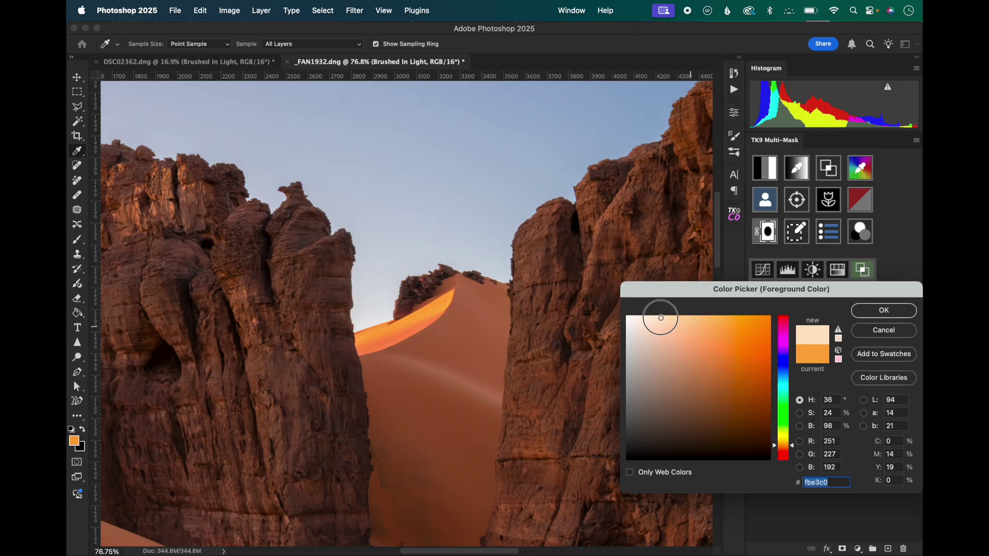
left_click(884, 311)
key("b")
scroll(451, 160, "down", 5)
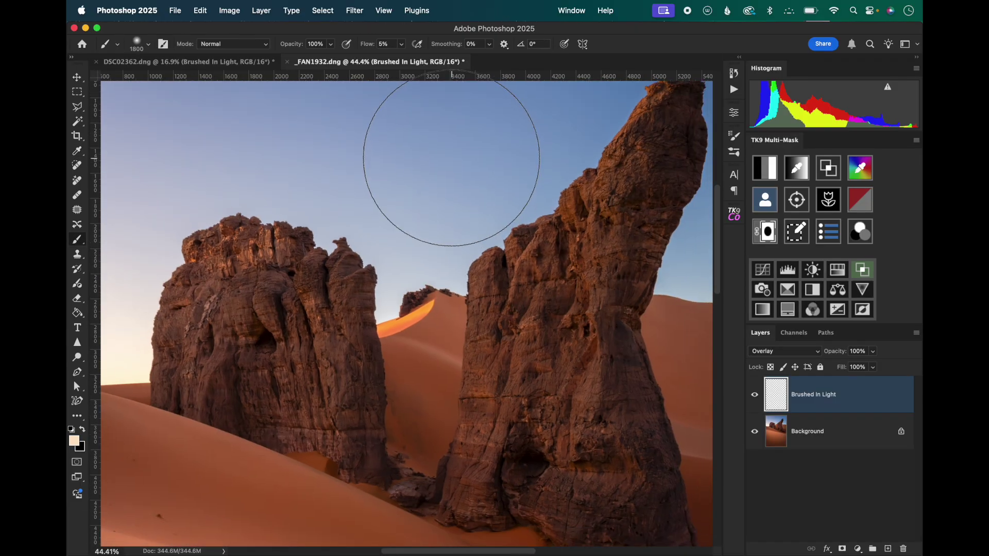
- With a 700 px brush at 5% flow, paint peach light along the right rock's edge and left rock top
key("bracketleft")
key("bracketleft")
key("bracketleft")
key("bracketleft")
key("bracketleft")
key("bracketleft")
key("bracketleft")
key("bracketleft")
key("bracketleft")
key("bracketleft")
key("bracketleft")
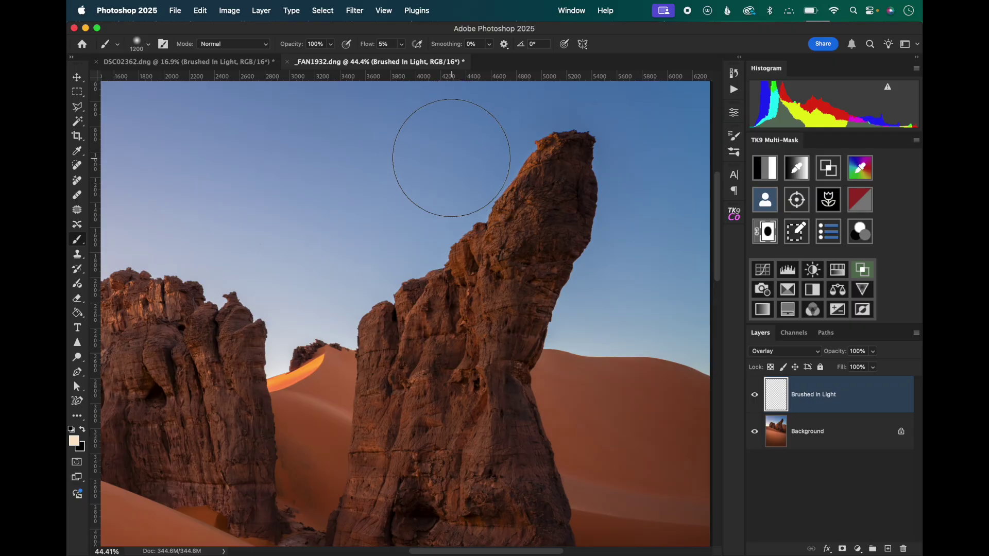
mouse_move(451, 158)
left_mouse_down()
mouse_move(390, 299)
mouse_move(374, 304)
mouse_move(455, 259)
mouse_move(394, 295)
mouse_move(477, 223)
mouse_move(540, 149)
mouse_move(474, 216)
mouse_move(617, 119)
mouse_move(538, 154)
mouse_move(507, 192)
mouse_move(588, 153)
mouse_move(438, 258)
mouse_move(359, 294)
mouse_move(439, 263)
mouse_move(476, 234)
mouse_move(356, 296)
mouse_move(521, 235)
mouse_move(569, 201)
mouse_move(496, 242)
mouse_move(548, 229)
mouse_move(561, 247)
mouse_move(454, 300)
mouse_move(385, 311)
mouse_move(520, 281)
mouse_move(582, 292)
mouse_move(608, 278)
mouse_move(569, 147)
mouse_move(450, 224)
mouse_move(553, 141)
mouse_move(593, 129)
mouse_move(393, 283)
left_mouse_up()
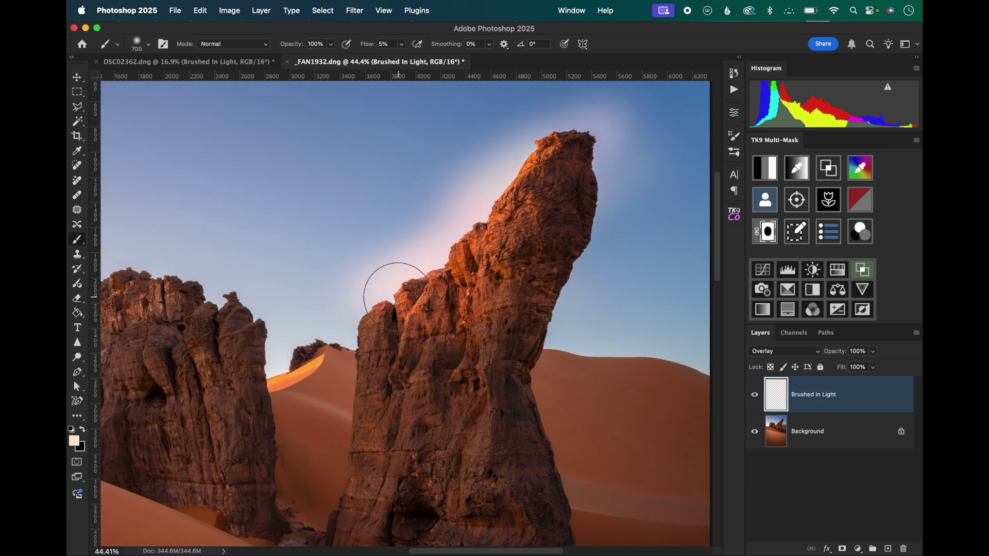
left_click_drag(376, 316, 458, 316)
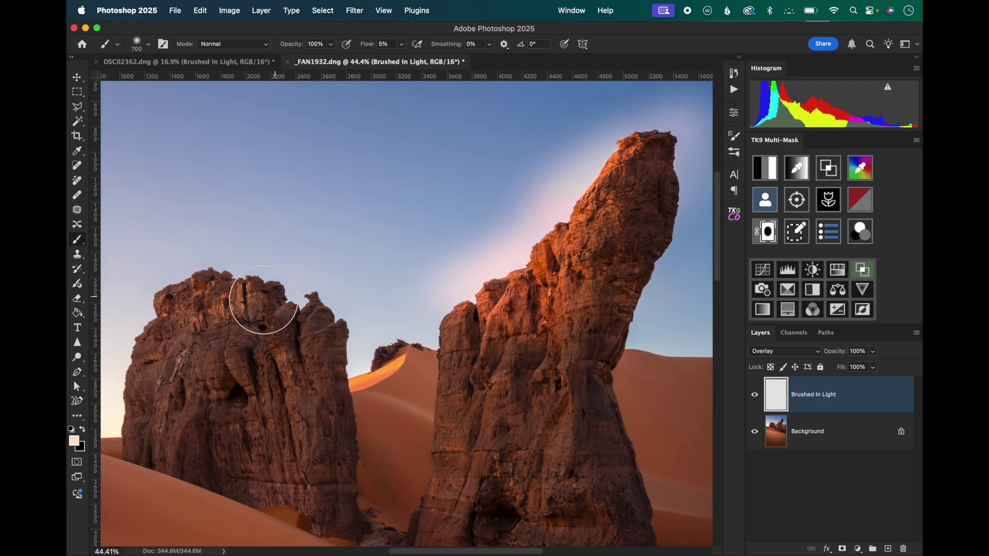
scroll(263, 300, "left", 2)
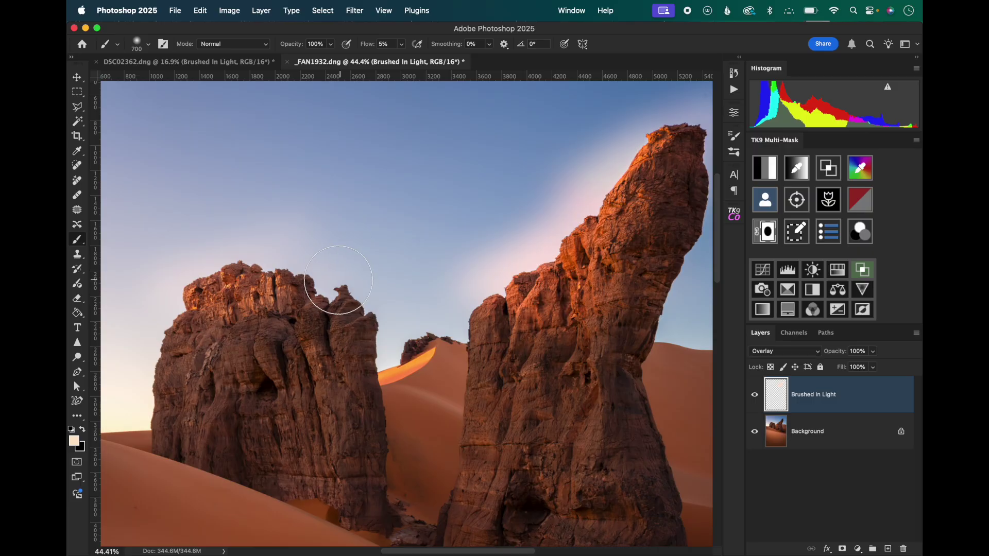
mouse_move(338, 281)
left_mouse_down()
mouse_move(294, 315)
mouse_move(346, 309)
mouse_move(246, 306)
mouse_move(208, 285)
mouse_move(277, 216)
left_mouse_up()
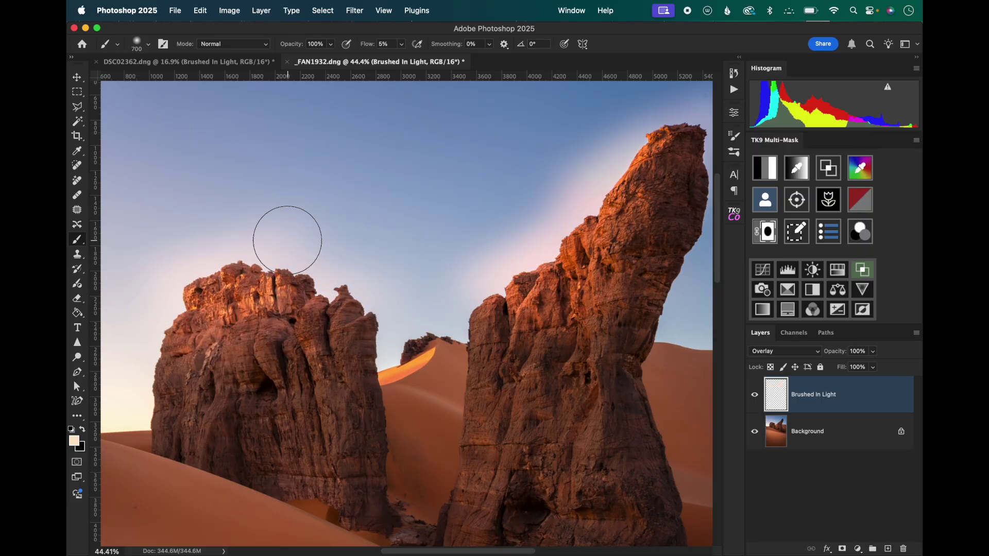
key("a")
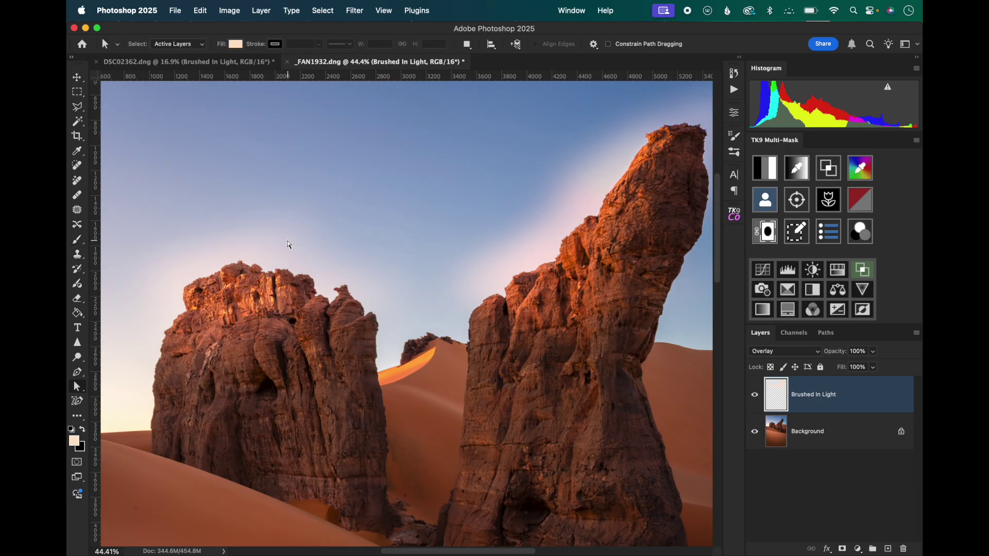
key("super+0")
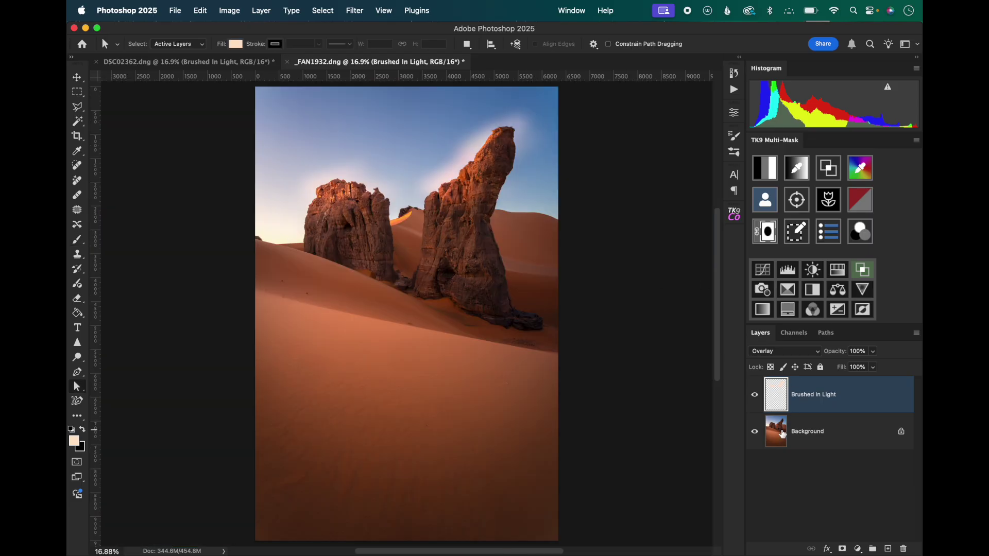
- Select the sky from Background, clear it on Brushed In Light, and toggle the layer to check
left_click(783, 434)
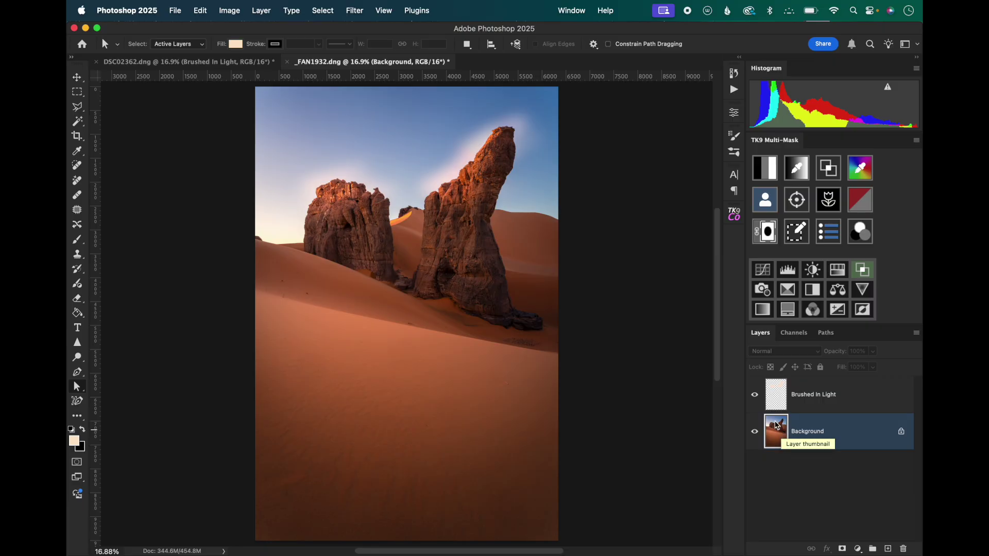
left_click(323, 11)
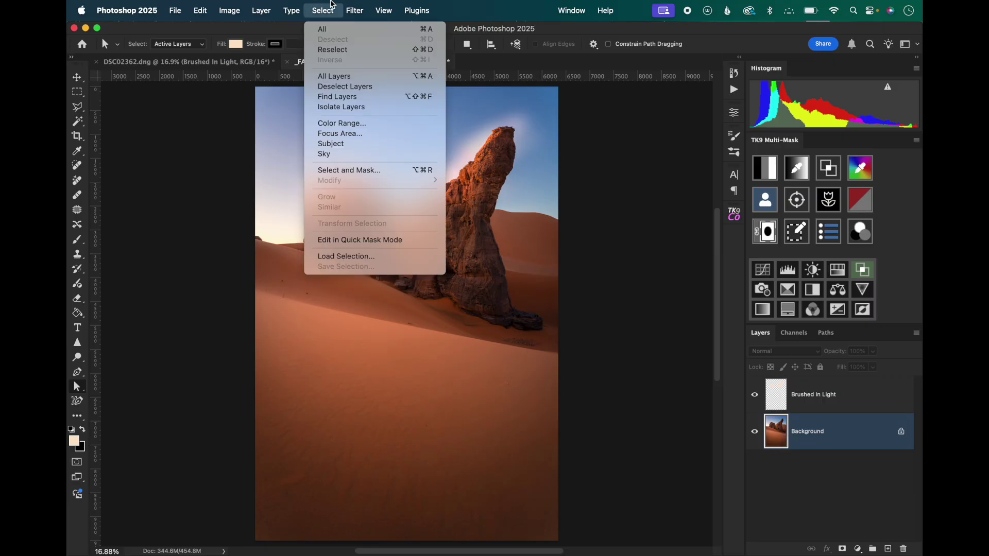
left_click(350, 154)
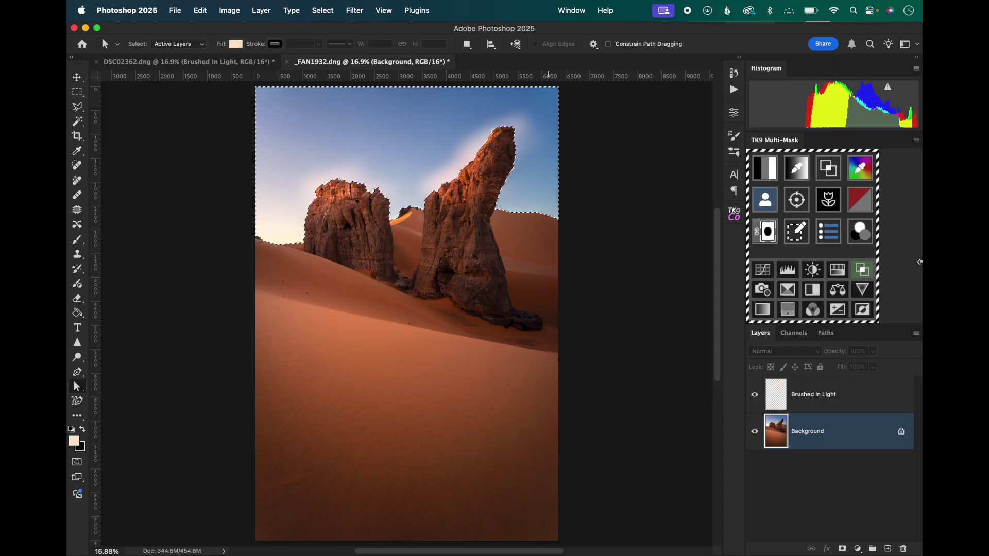
left_click(859, 408)
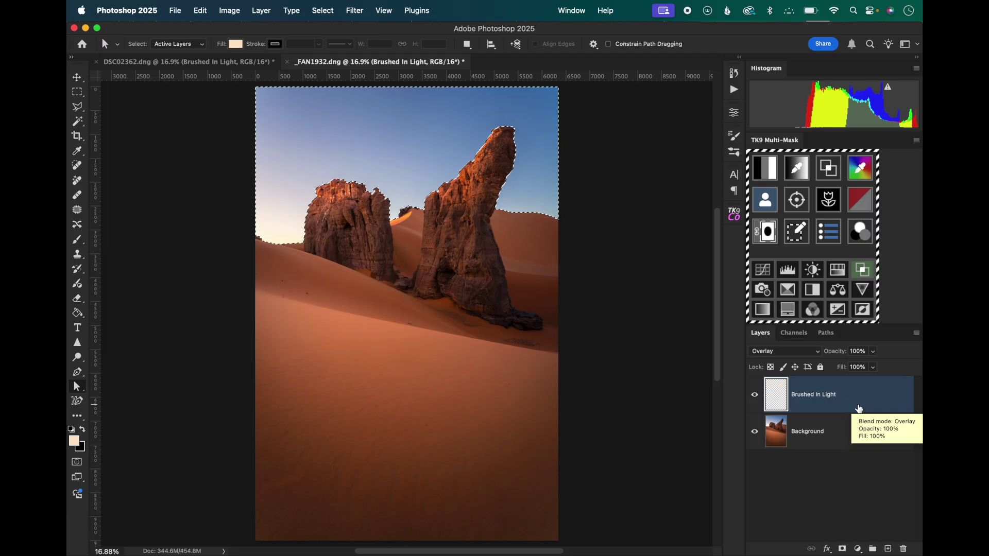
key("super+shift+i")
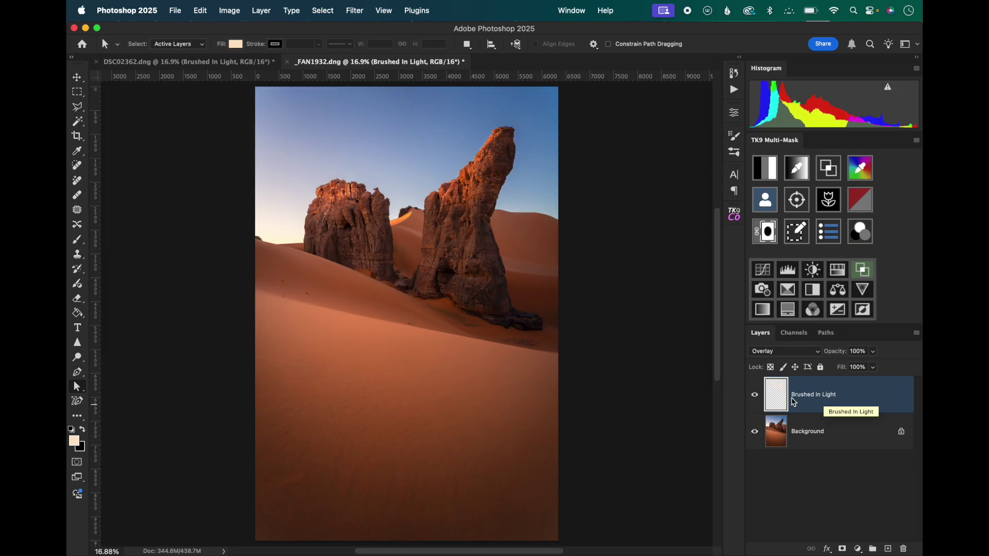
left_click(755, 398)
left_click(755, 397)
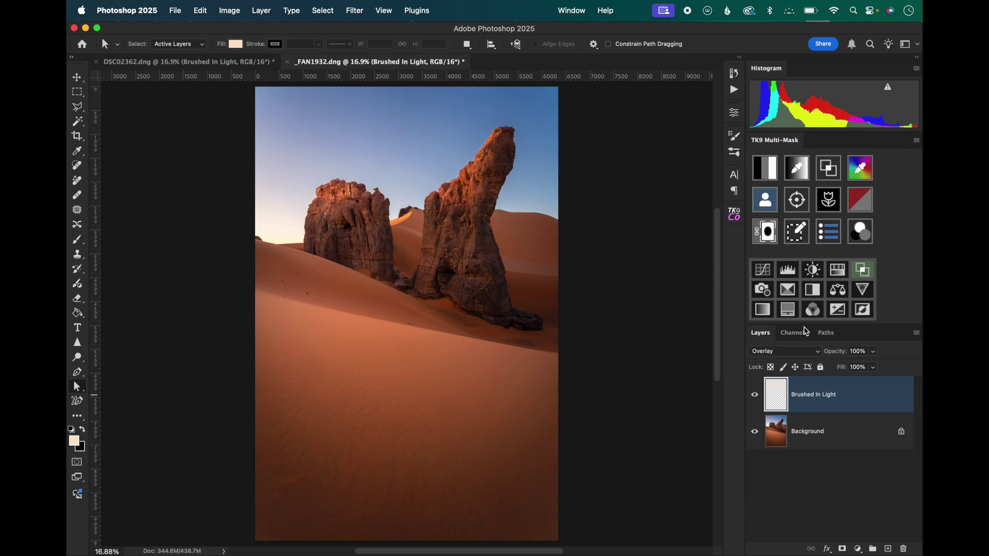
- Scrub Brushed In Light's opacity to 55%, then toggle its visibility while zooming to compare
left_click_drag(842, 349, 814, 355)
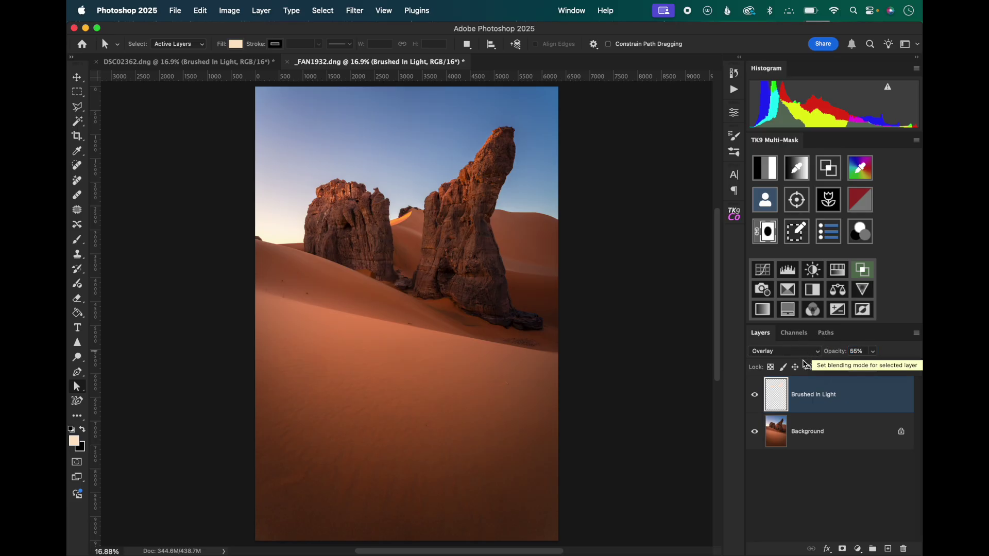
left_click(755, 398)
left_click(755, 397)
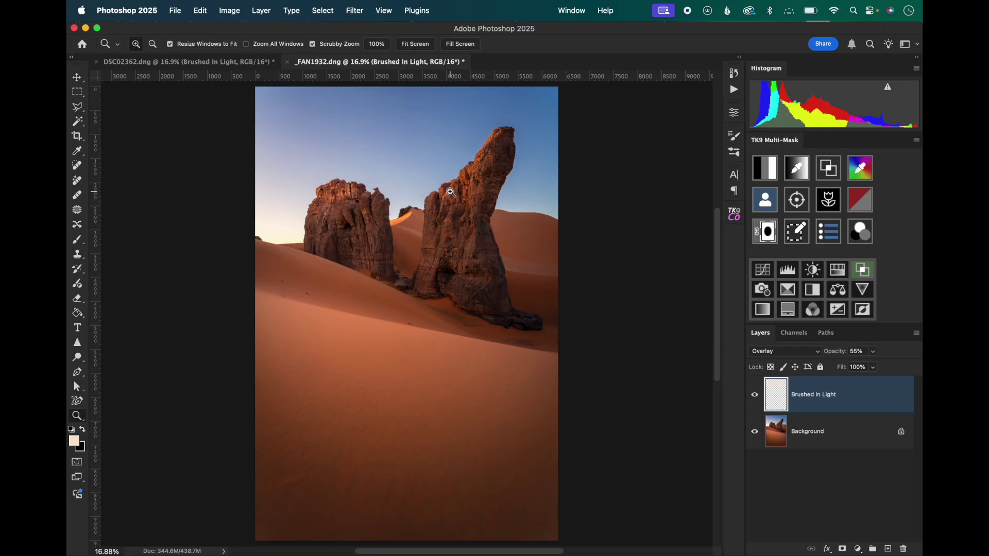
scroll(466, 195, "up", 5)
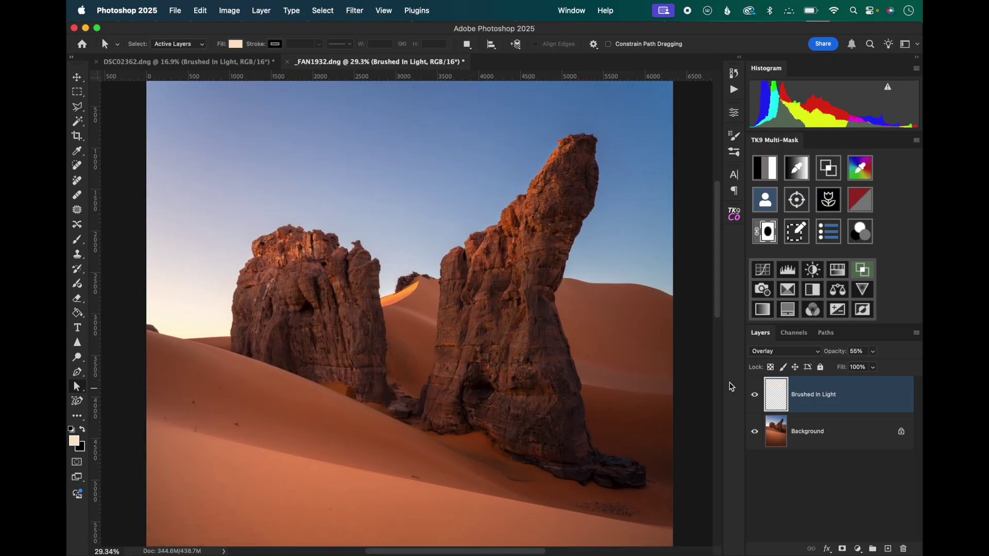
left_click(755, 397)
left_click(754, 396)
scroll(542, 273, "down", 2)
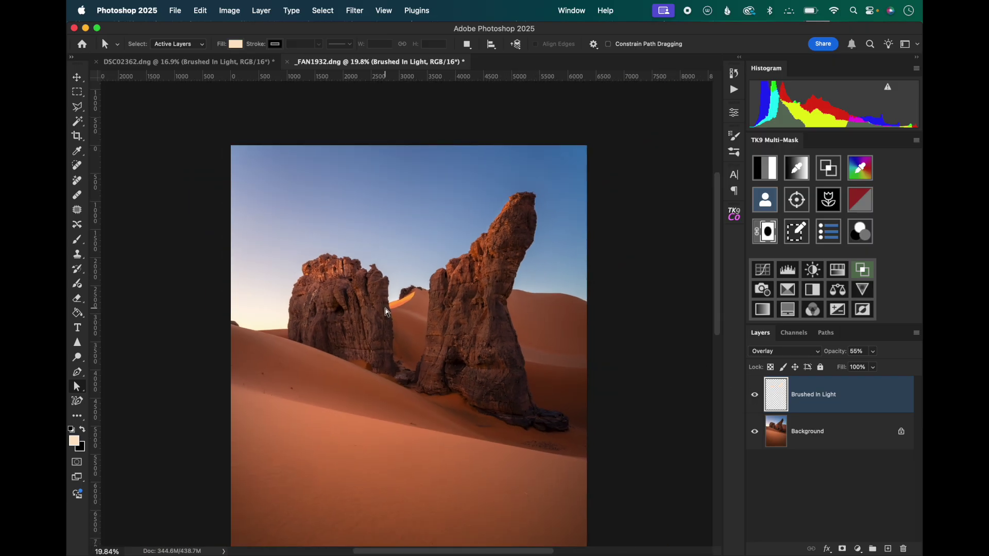
scroll(388, 312, "up", 1)
left_click(754, 397)
left_click(755, 397)
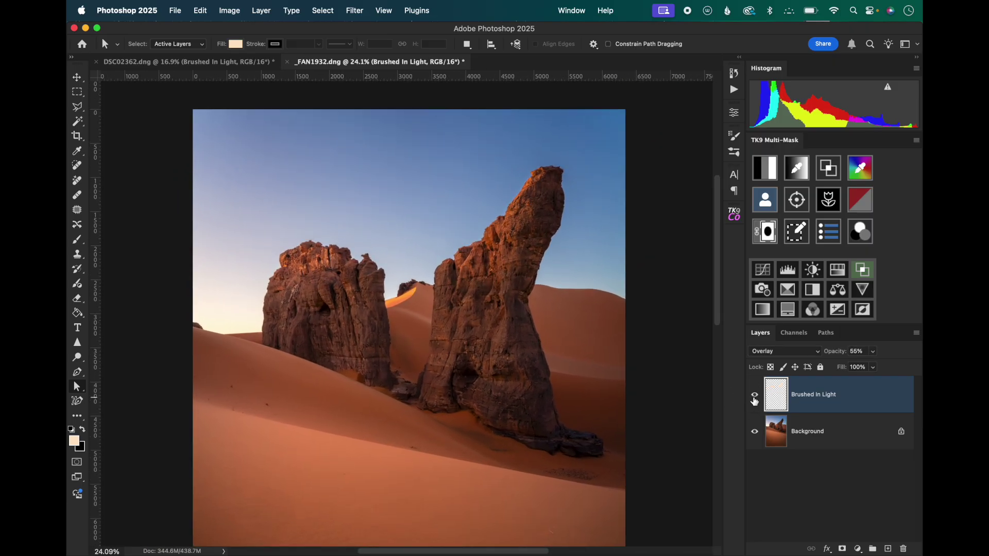